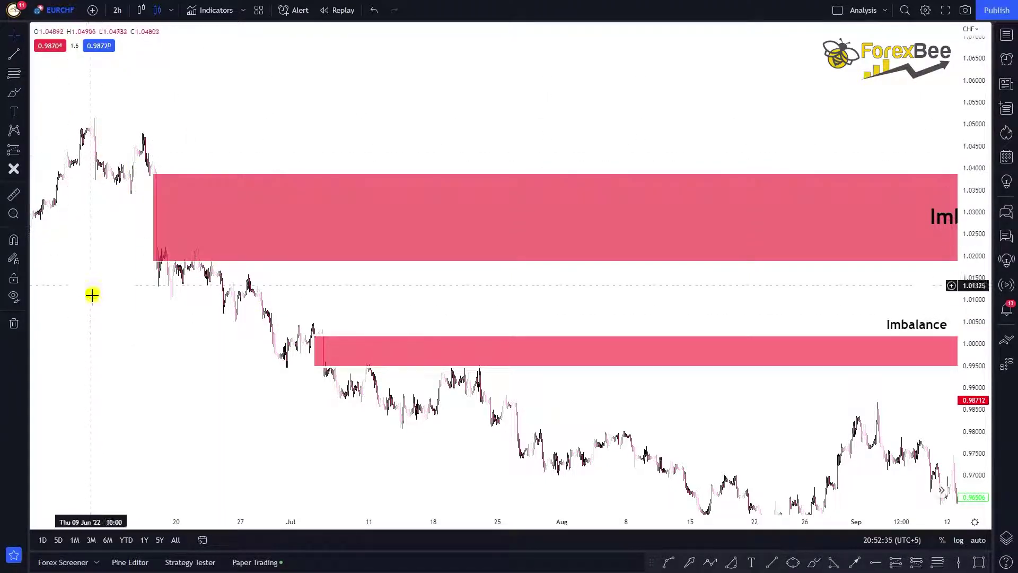
# Step: Survey the two-hour EURCHF chart, covering both imbalance zones, the green buy zones and the projected price arrows
pyautogui.moveTo(70, 274); pyautogui.dragTo(108, 233)
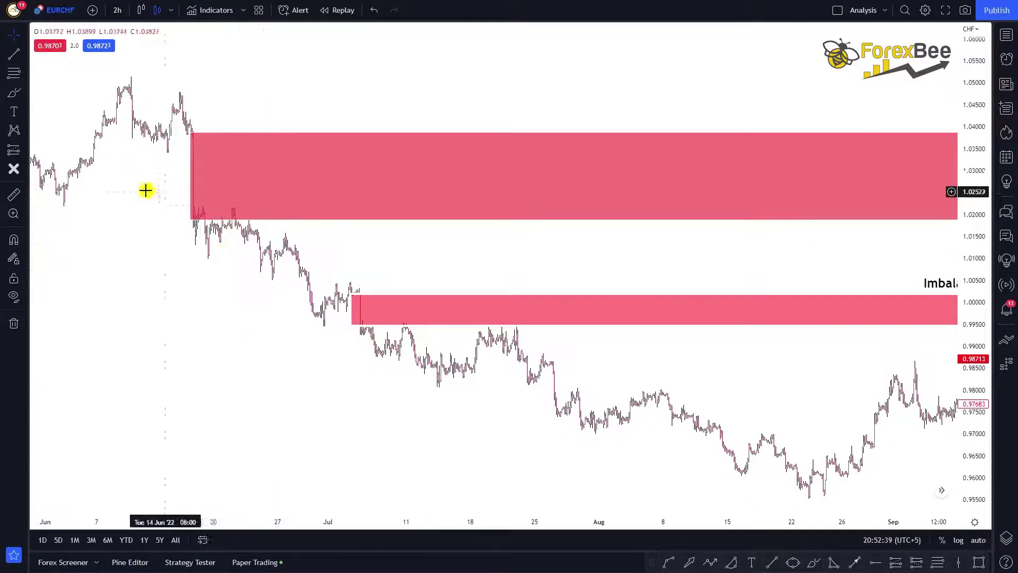
pyautogui.moveTo(339, 265); pyautogui.dragTo(232, 237)
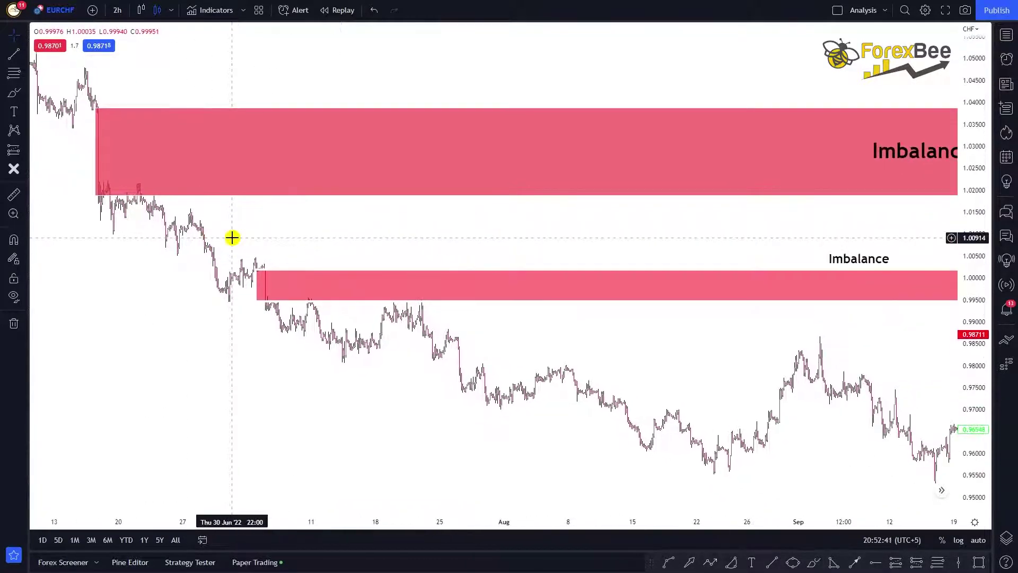
pyautogui.scroll(-3, 384, 335)
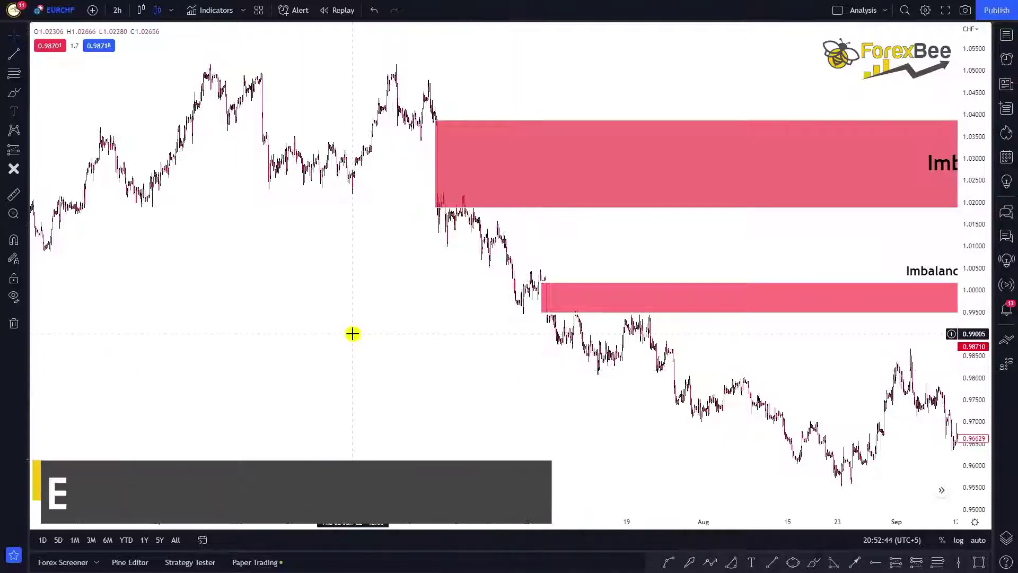
pyautogui.scroll(3, 292, 289)
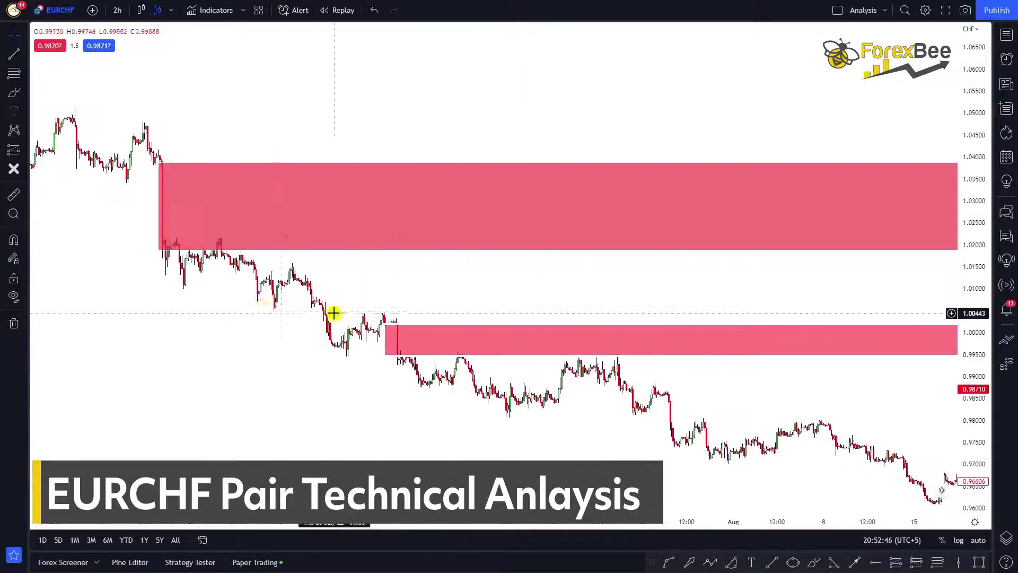
pyautogui.scroll(-5, 740, 327)
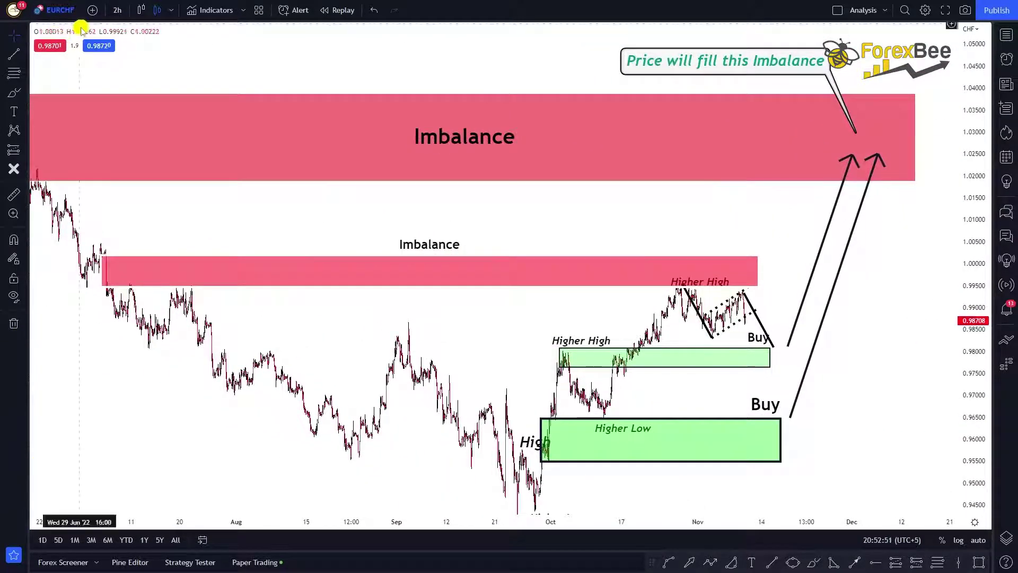
pyautogui.moveTo(109, 221); pyautogui.dragTo(322, 229)
pyautogui.scroll(5, 301, 222)
pyautogui.moveTo(195, 237); pyautogui.dragTo(678, 290)
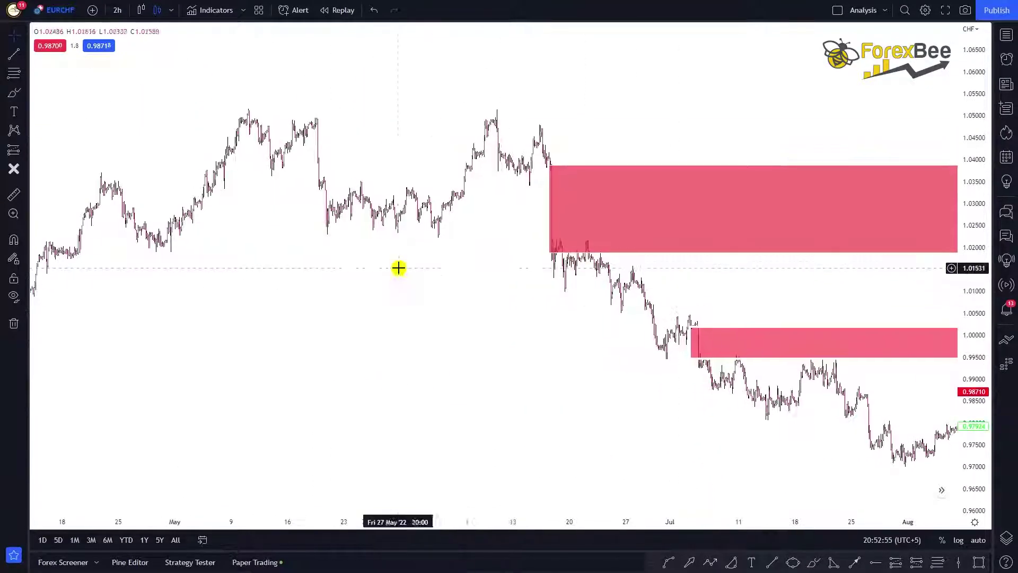
# Step: Examine the June candles around the start of the upper imbalance zone and the swings leading into it
pyautogui.scroll(6, 400, 268)
pyautogui.moveTo(293, 287); pyautogui.dragTo(545, 346)
pyautogui.scroll(5, 545, 345)
pyautogui.moveTo(979, 362); pyautogui.dragTo(969, 185)
pyautogui.scroll(2, 221, 283)
pyautogui.scroll(2, 221, 283)
pyautogui.moveTo(180, 398); pyautogui.dragTo(536, 398)
pyautogui.moveTo(130, 344); pyautogui.dragTo(299, 317)
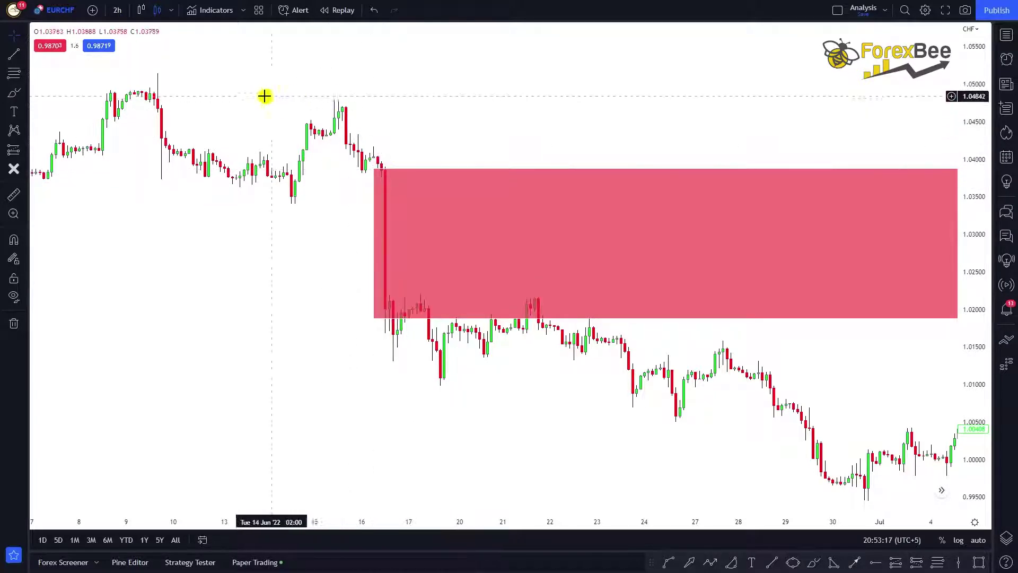
pyautogui.scroll(-3, 186, 196)
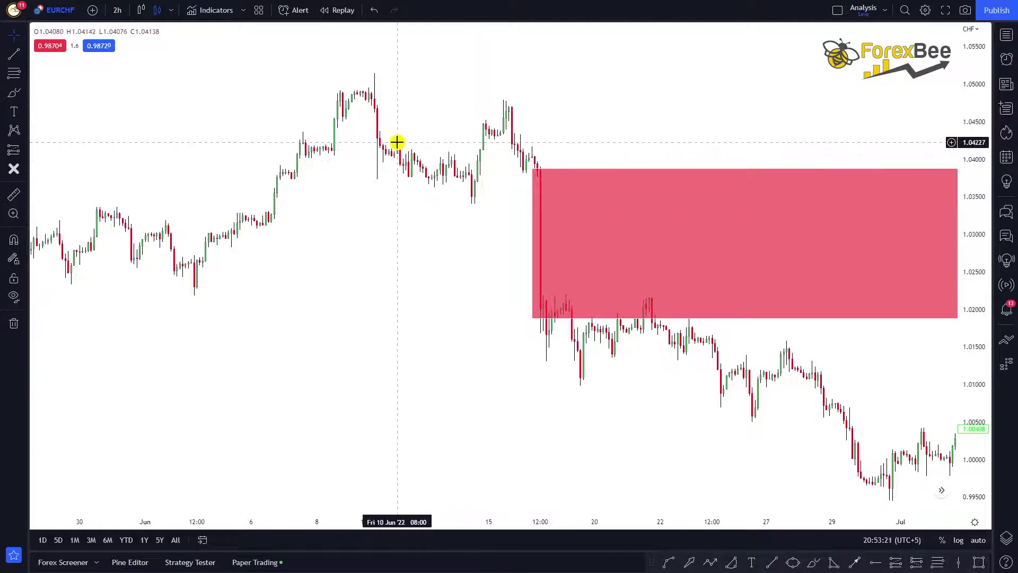
pyautogui.scroll(3, 509, 180)
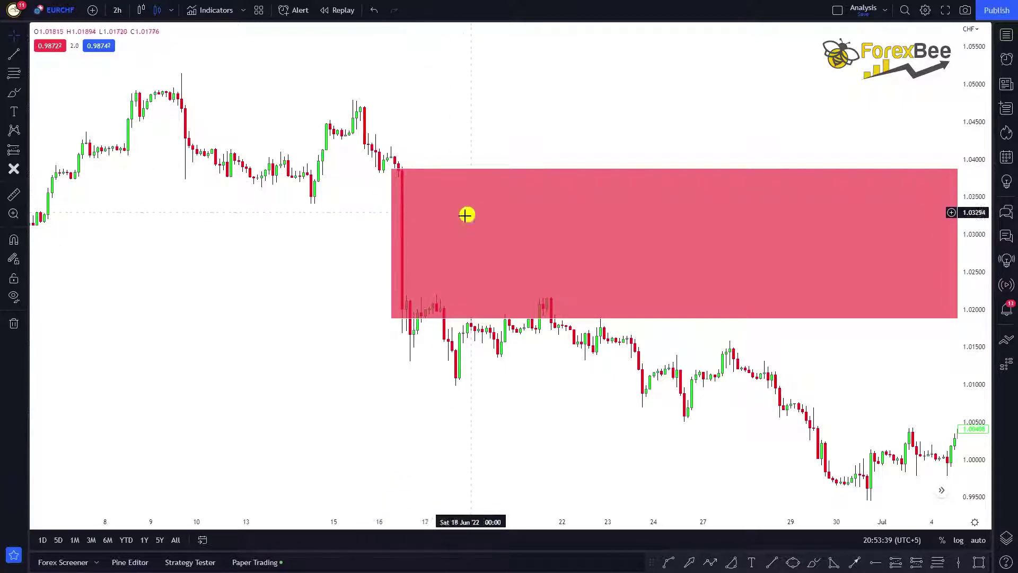
# Step: Inspect the sharp drop that forms the upper imbalance zone and the price movement following it
pyautogui.click(445, 249)
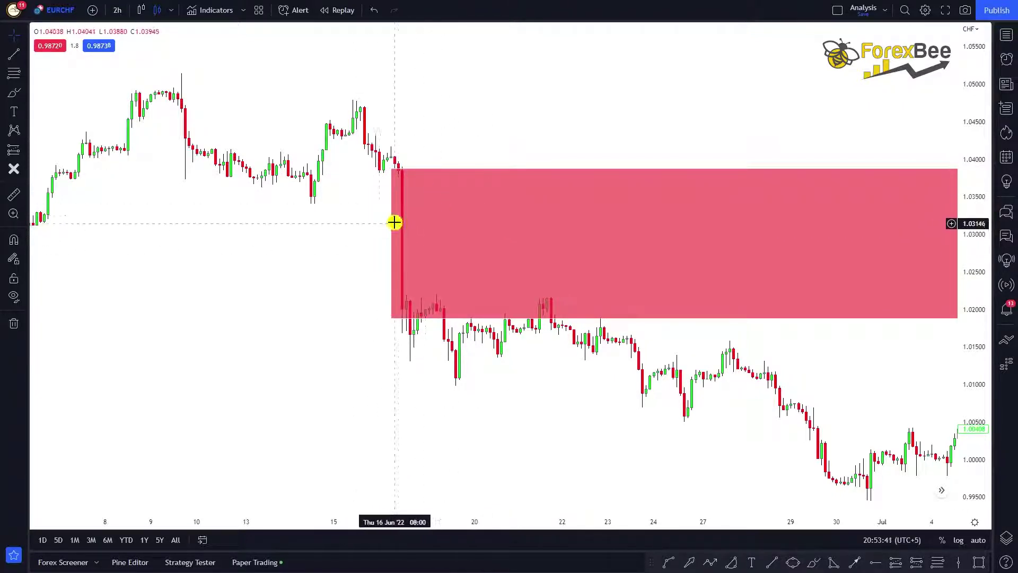
pyautogui.moveTo(347, 207); pyautogui.dragTo(200, 169)
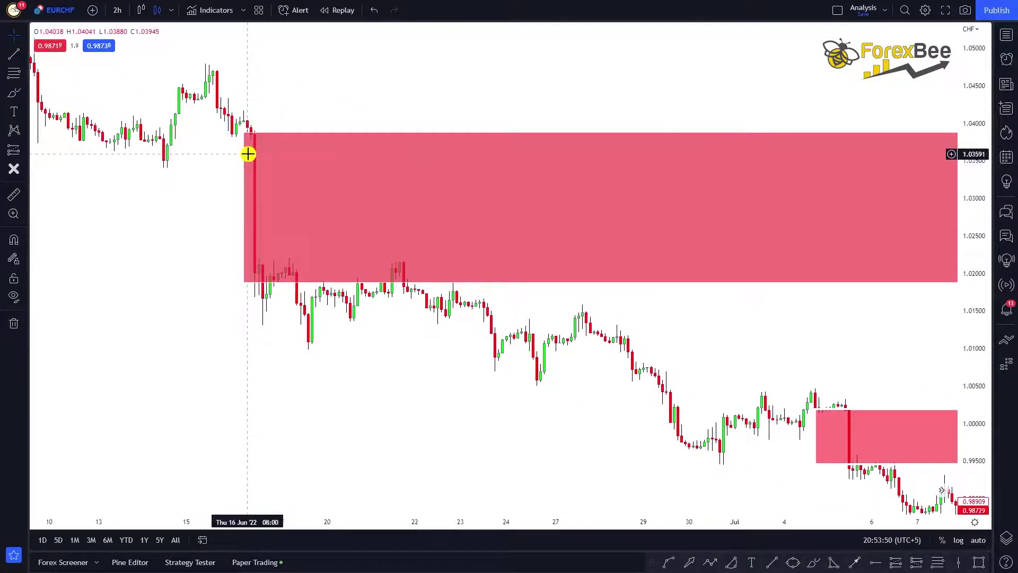
pyautogui.click(277, 193)
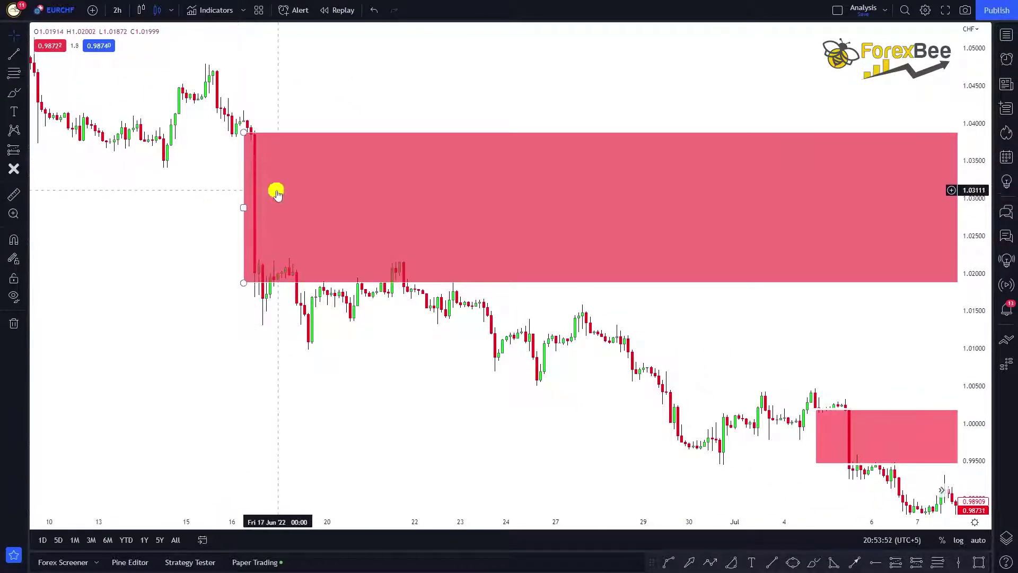
pyautogui.scroll(-3, 462, 236)
pyautogui.click(462, 236)
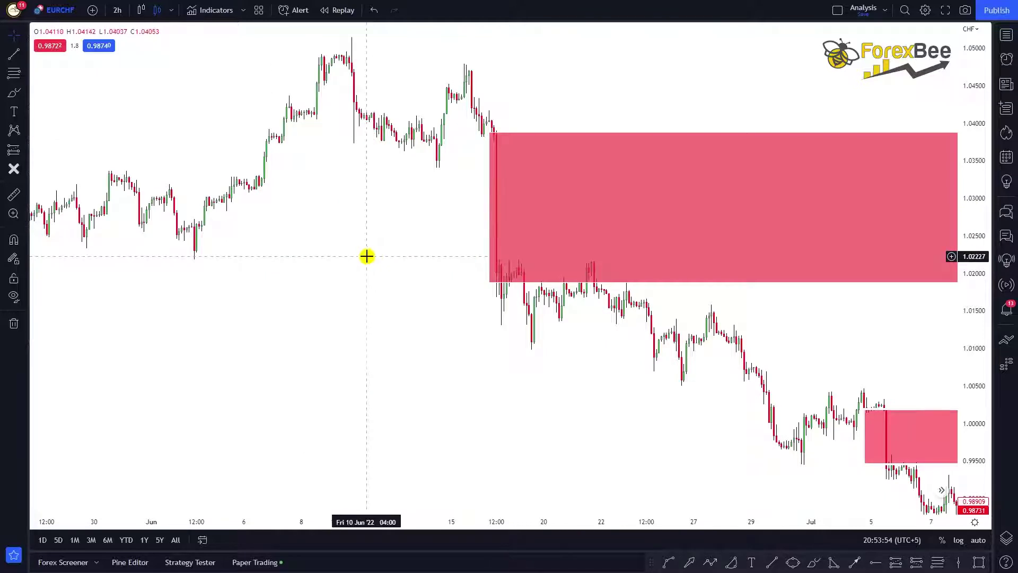
pyautogui.hscroll(3, 253, 271)
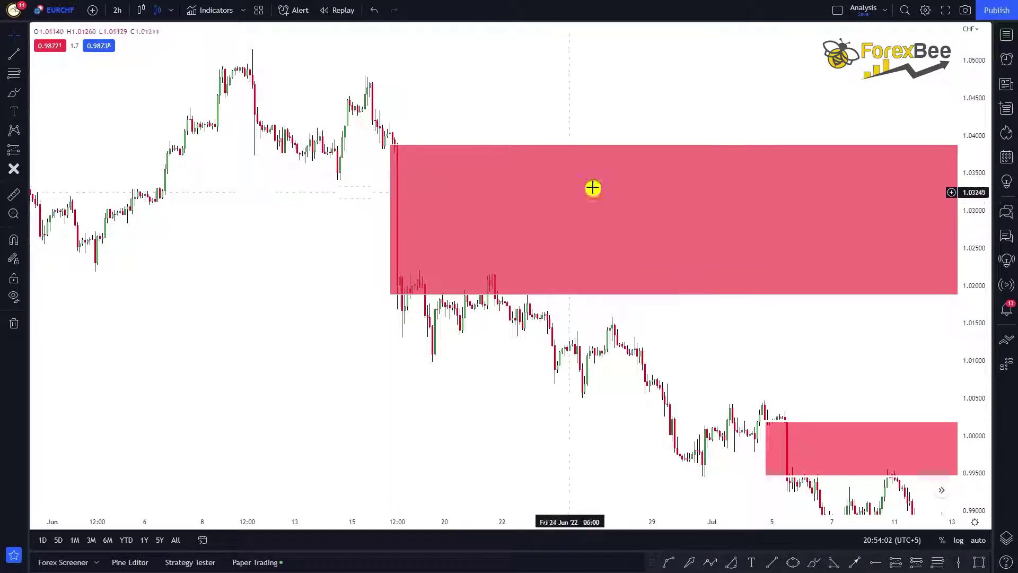
pyautogui.scroll(-2, 739, 184)
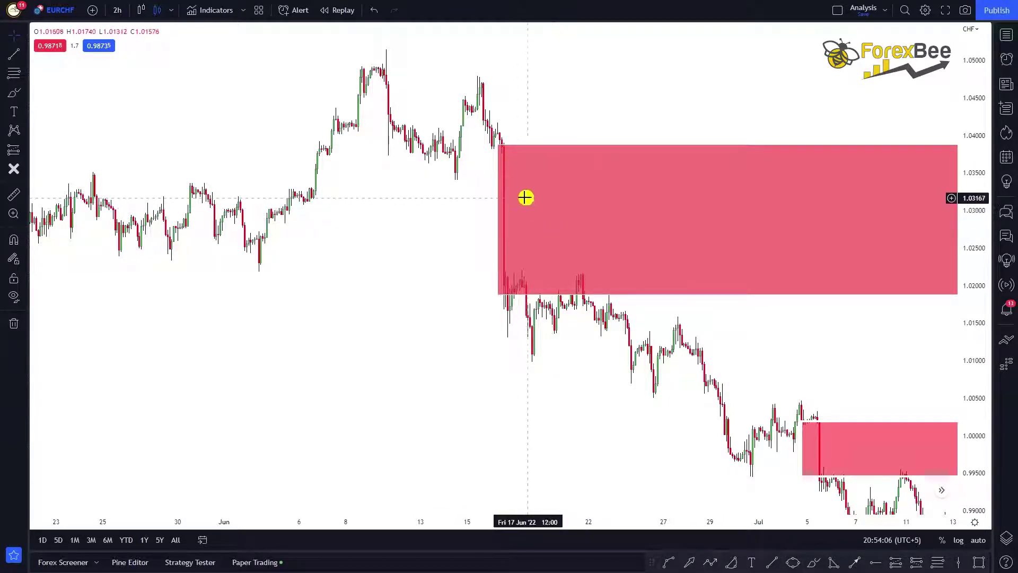
pyautogui.scroll(-4, 364, 197)
pyautogui.moveTo(525, 235); pyautogui.dragTo(153, 205)
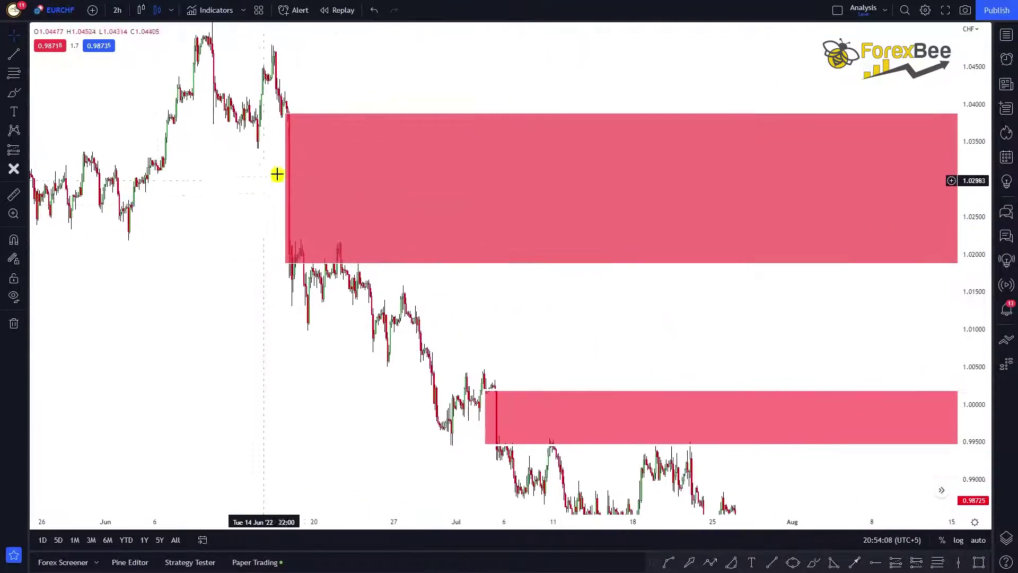
pyautogui.click(310, 158)
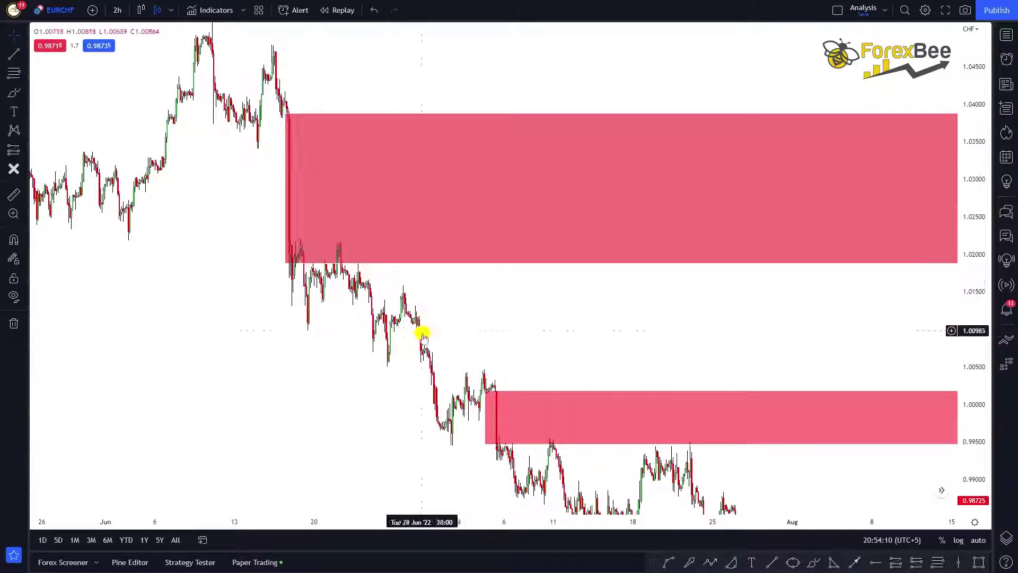
# Step: Examine the lower imbalance zone up close, from the early July drop to the price peaks along its lower edge
pyautogui.moveTo(422, 334); pyautogui.dragTo(634, 188)
pyautogui.scroll(3, 471, 186)
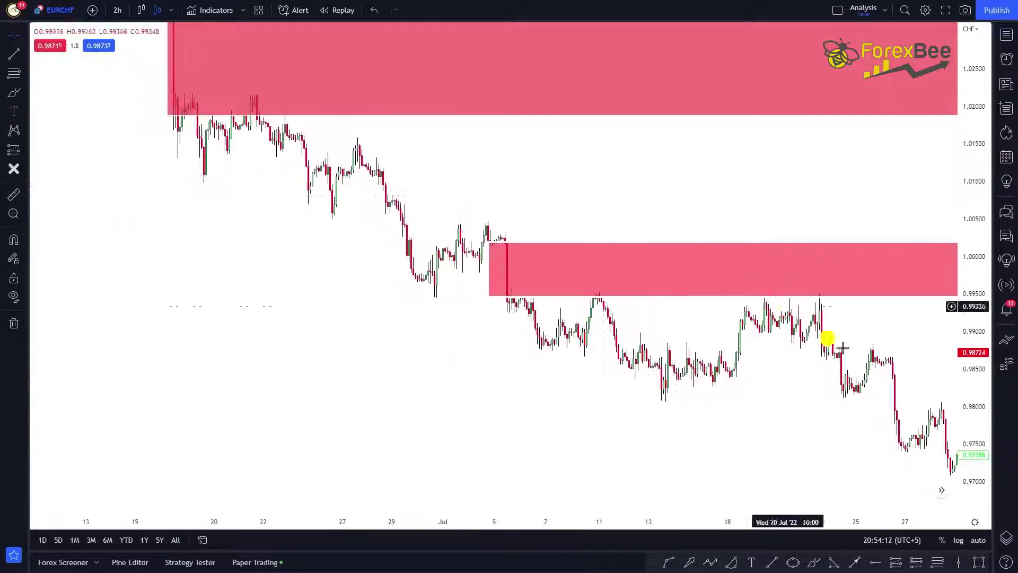
pyautogui.moveTo(968, 393); pyautogui.dragTo(972, 332)
pyautogui.scroll(3, 503, 268)
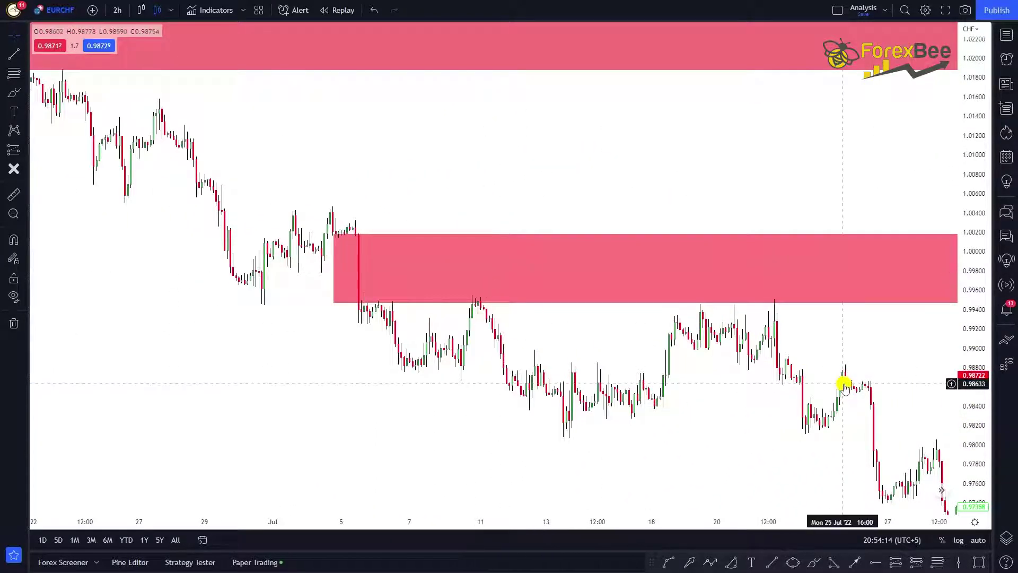
pyautogui.moveTo(971, 402); pyautogui.dragTo(977, 346)
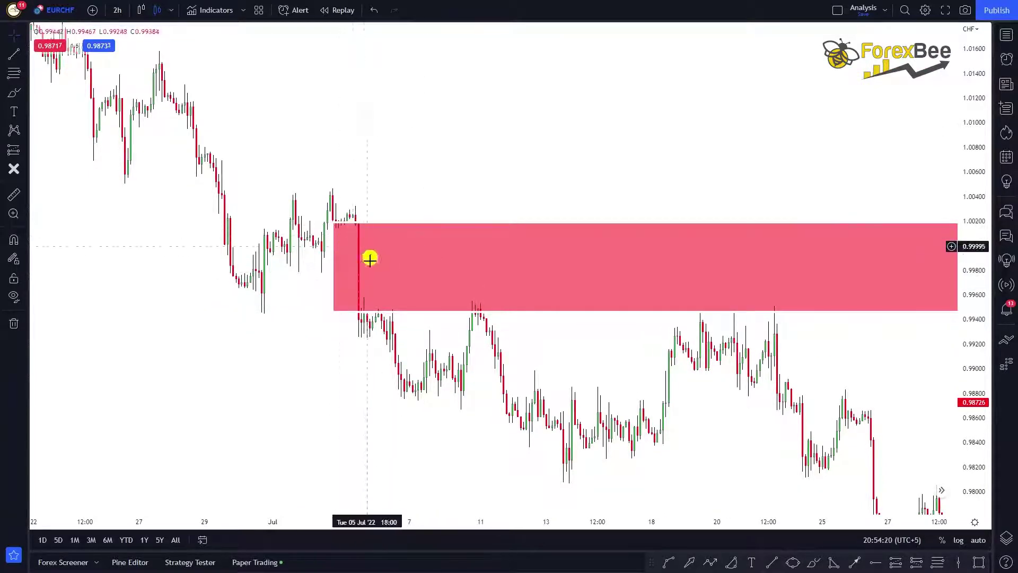
pyautogui.moveTo(977, 400); pyautogui.dragTo(972, 281)
pyautogui.scroll(4, 405, 355)
pyautogui.moveTo(252, 409); pyautogui.dragTo(696, 413)
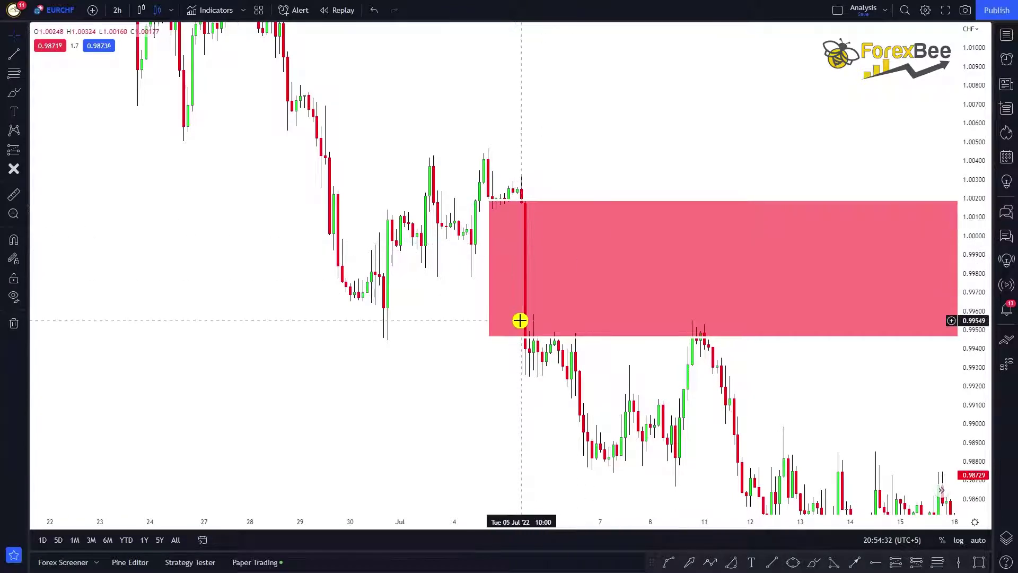
pyautogui.scroll(-3, 554, 282)
pyautogui.moveTo(595, 351); pyautogui.dragTo(371, 393)
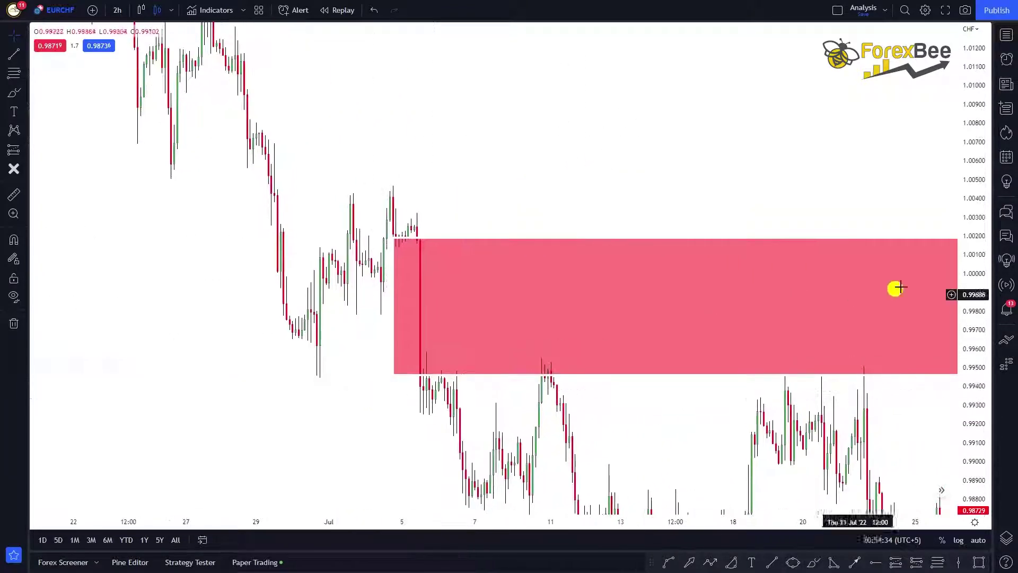
# Step: Compare the upper and lower imbalance zones along the whole decline from June to September
pyautogui.moveTo(989, 230); pyautogui.dragTo(809, 416)
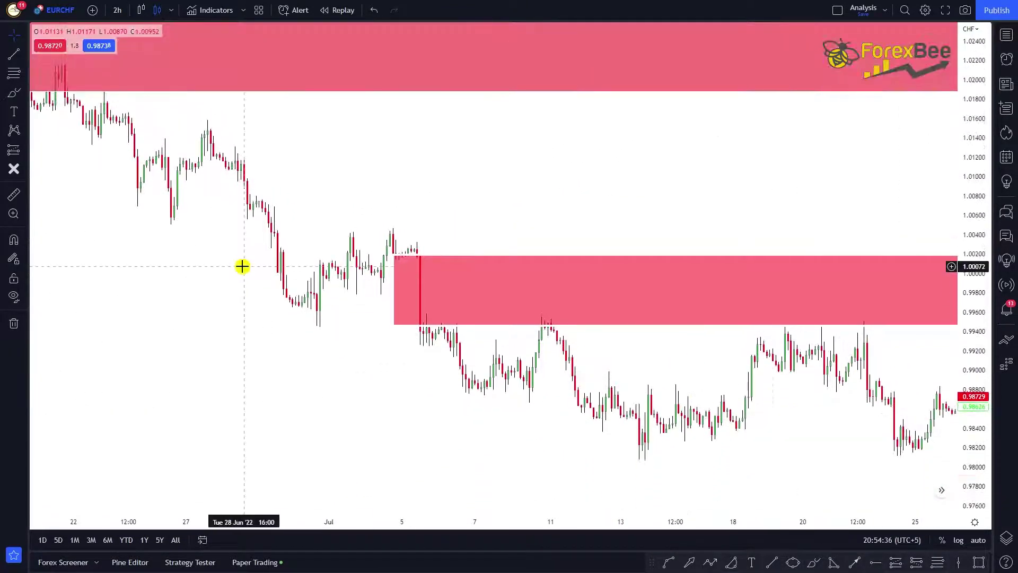
pyautogui.moveTo(298, 261); pyautogui.dragTo(209, 341)
pyautogui.moveTo(973, 161); pyautogui.dragTo(912, 323)
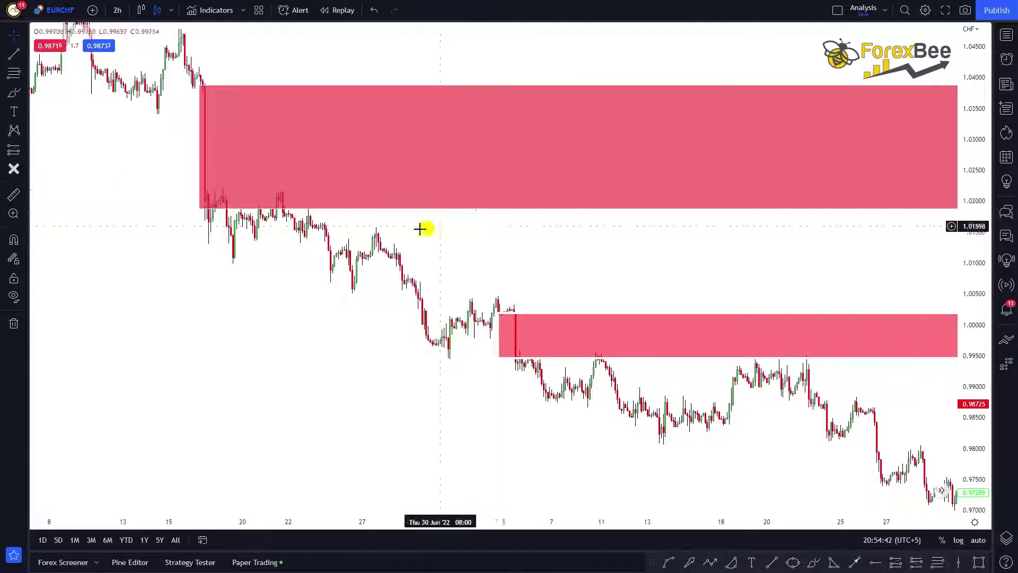
pyautogui.moveTo(491, 229); pyautogui.dragTo(327, 232)
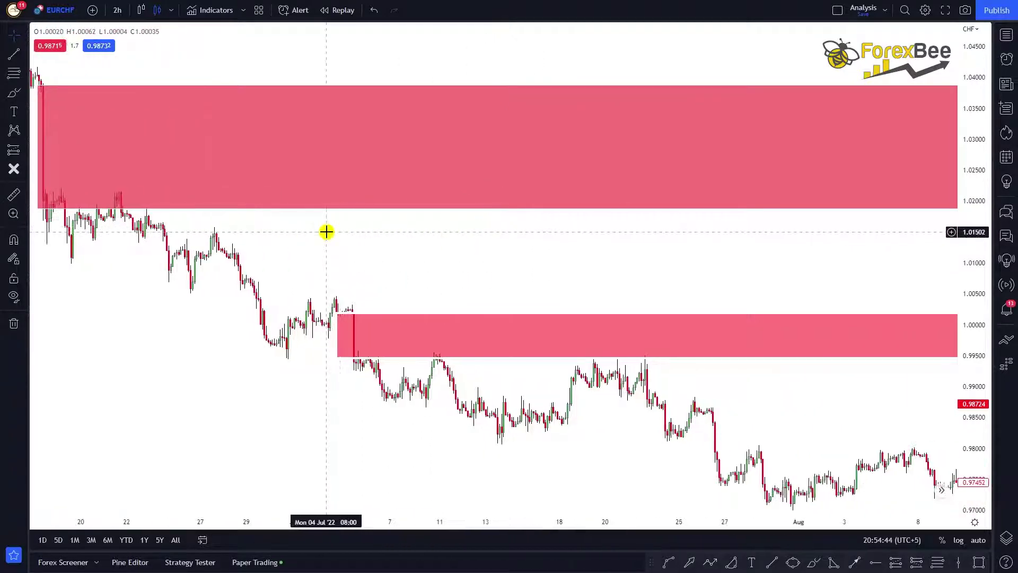
pyautogui.scroll(-3, 333, 229)
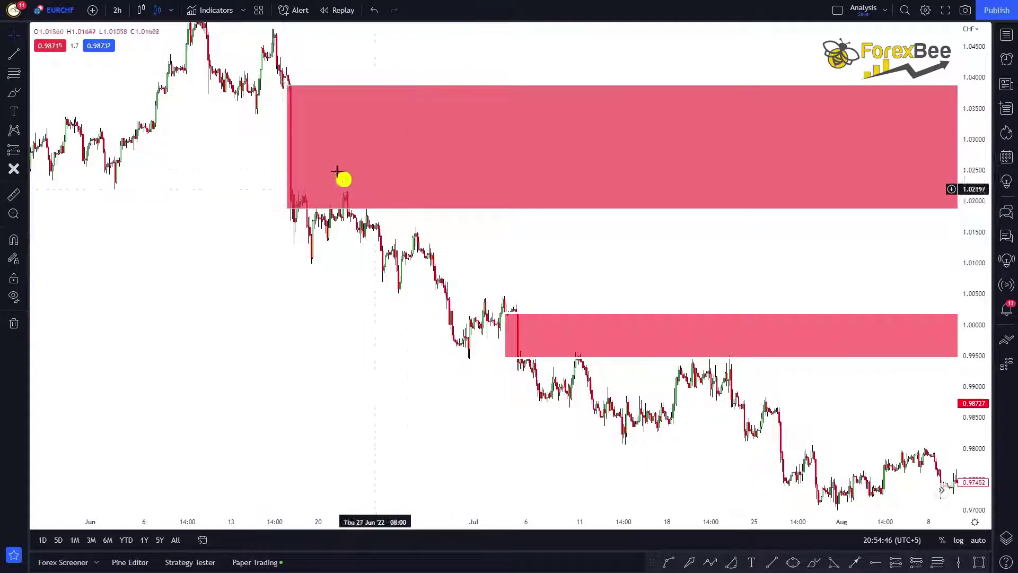
pyautogui.click(438, 166)
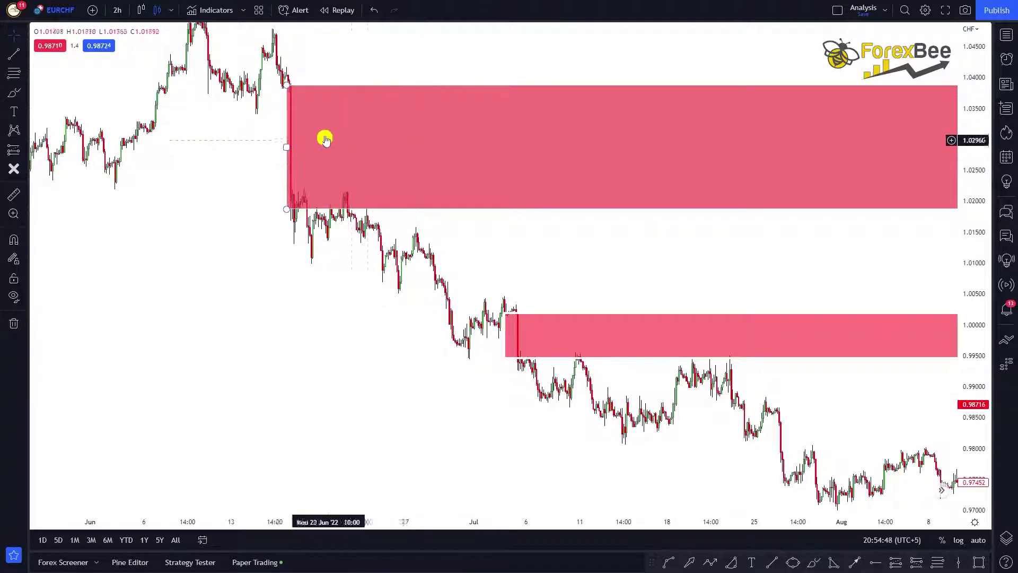
pyautogui.moveTo(634, 259); pyautogui.dragTo(249, 194)
pyautogui.scroll(-3, 249, 193)
pyautogui.moveTo(982, 195); pyautogui.dragTo(965, 243)
pyautogui.scroll(-2, 198, 245)
pyautogui.moveTo(301, 270); pyautogui.dragTo(138, 321)
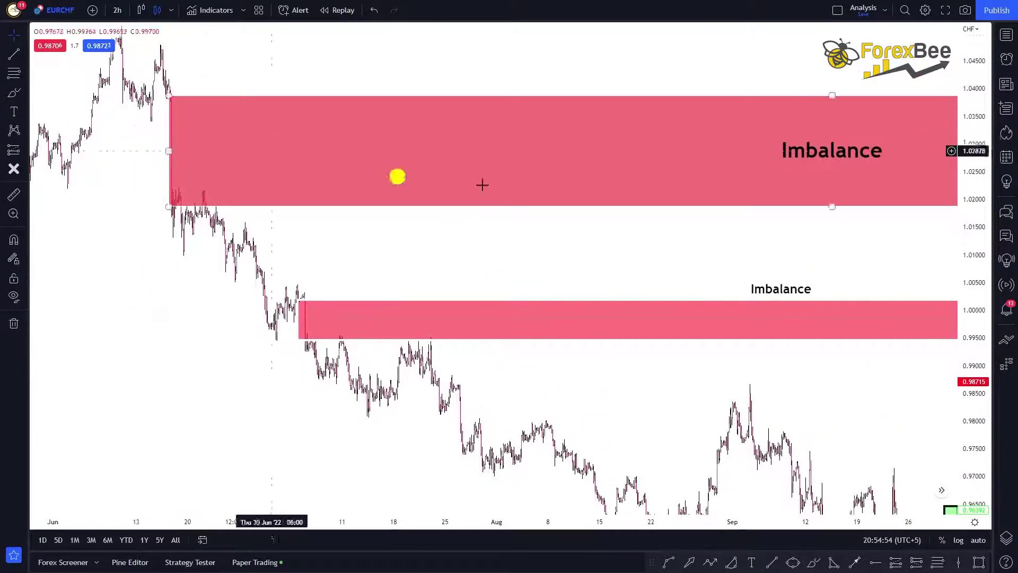
pyautogui.moveTo(985, 183); pyautogui.dragTo(968, 276)
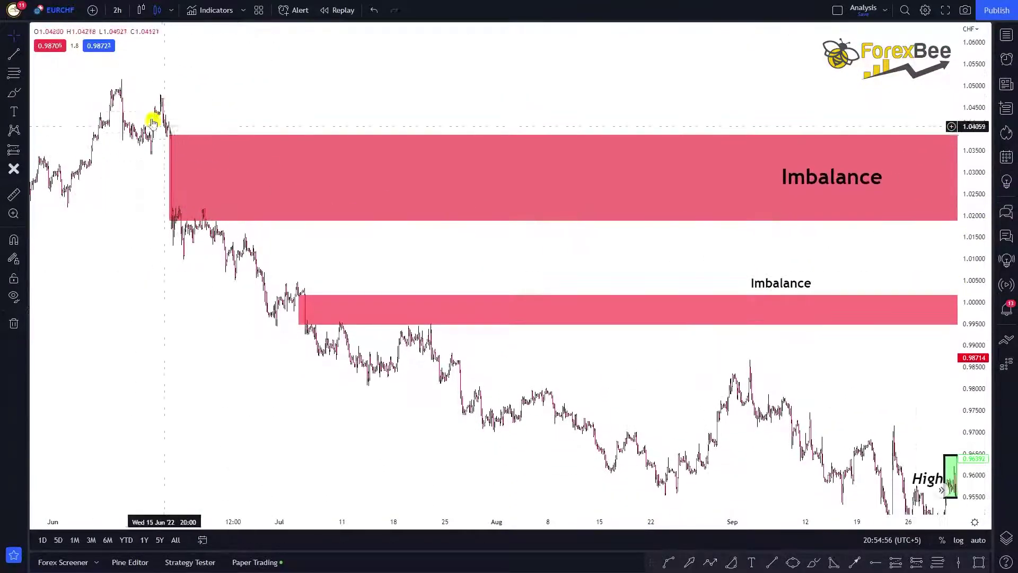
pyautogui.scroll(2, 175, 236)
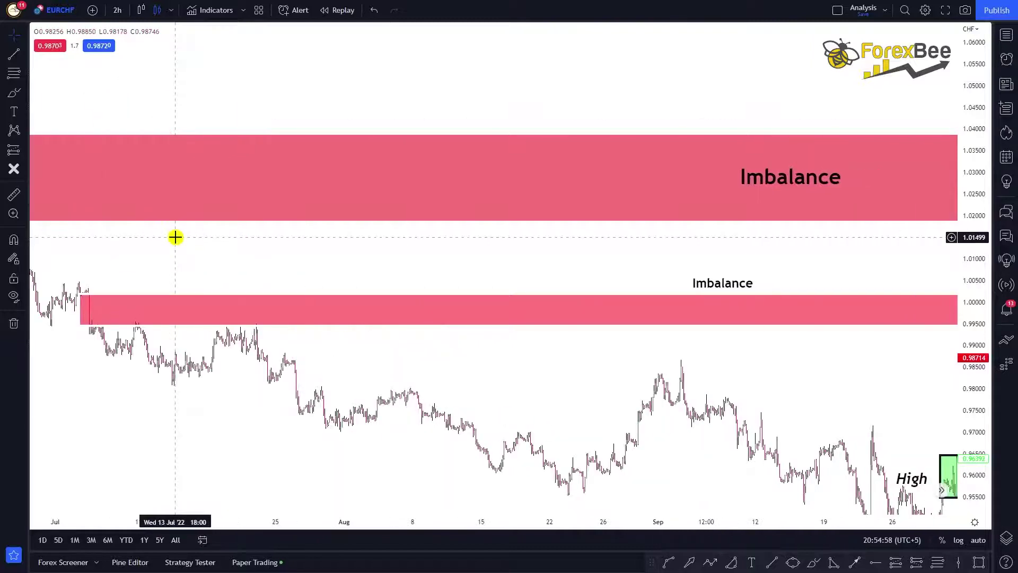
pyautogui.moveTo(232, 245); pyautogui.dragTo(369, 248)
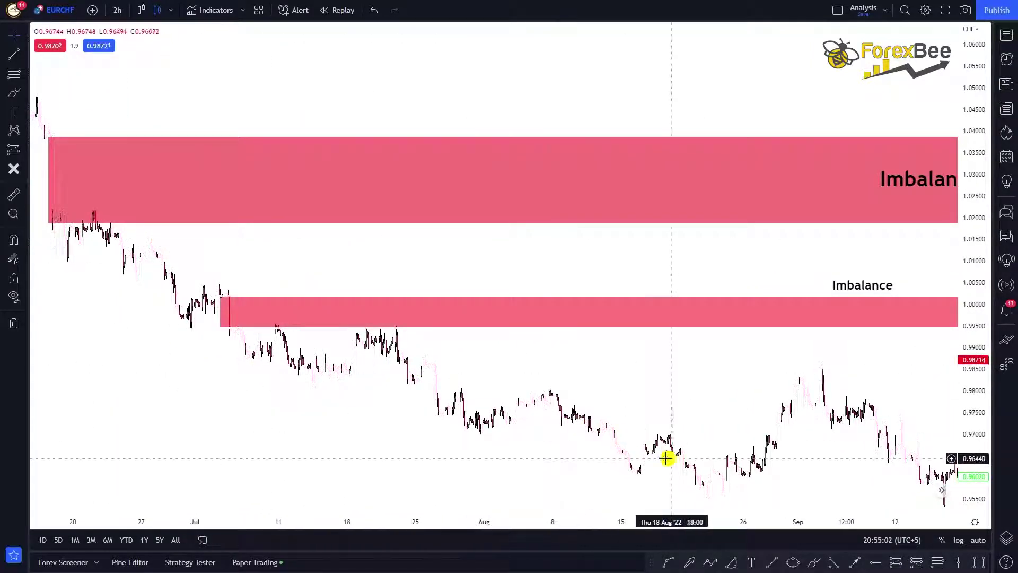
# Step: Examine the labelled market structure from the September low through the higher lows and higher highs to the buy zones
pyautogui.moveTo(666, 459); pyautogui.dragTo(70, 343)
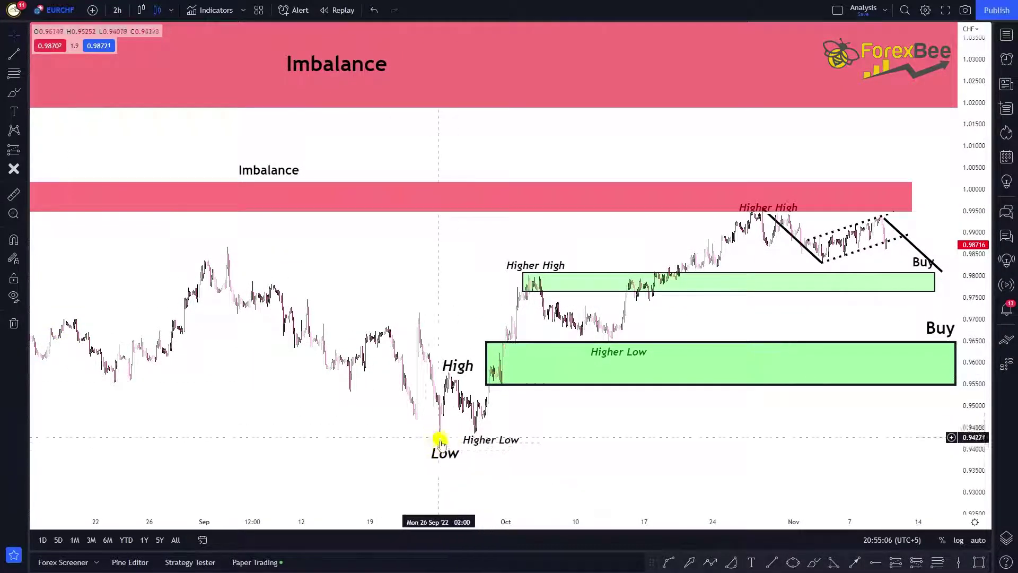
pyautogui.scroll(-3, 440, 440)
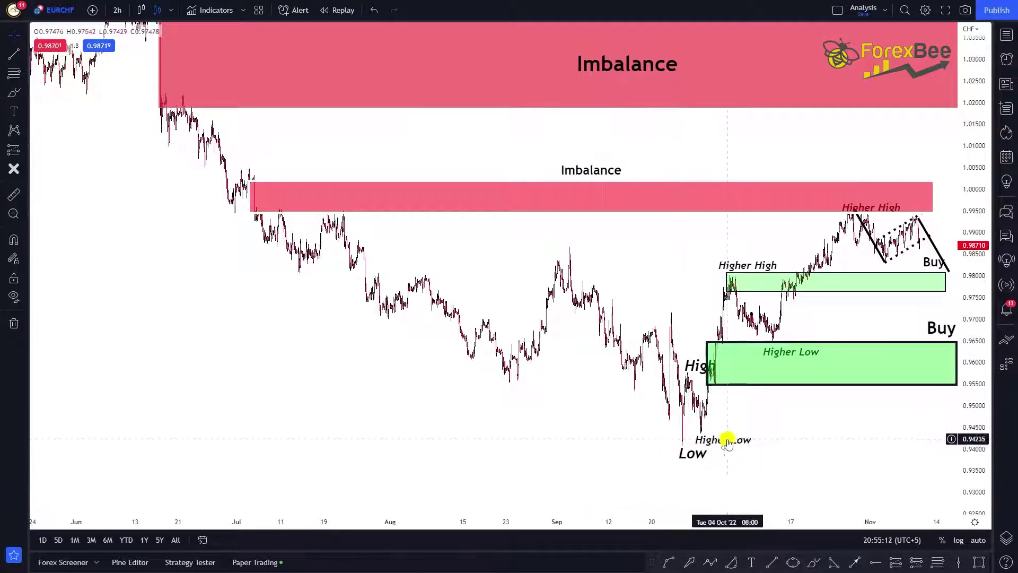
pyautogui.scroll(-3, 679, 448)
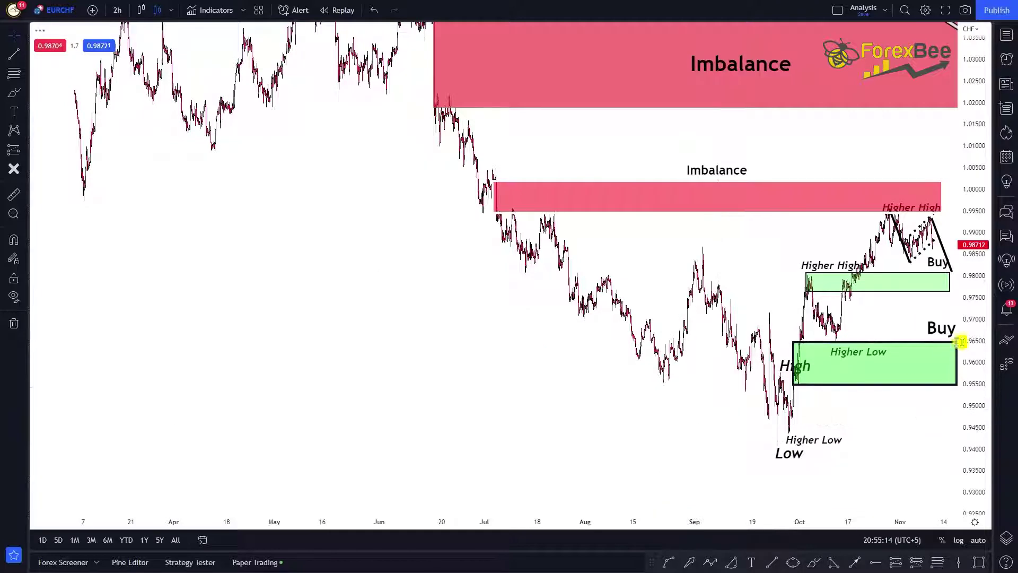
pyautogui.moveTo(536, 297); pyautogui.dragTo(424, 351)
pyautogui.moveTo(964, 282); pyautogui.dragTo(968, 328)
pyautogui.scroll(3, 629, 440)
pyautogui.moveTo(629, 439); pyautogui.dragTo(921, 363)
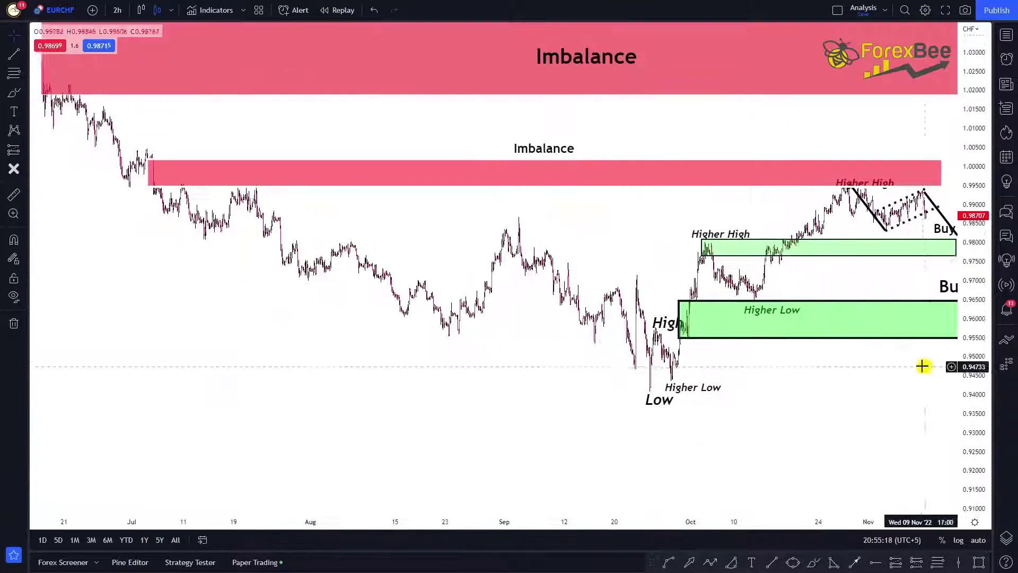
# Step: Examine the start of the bullish trend, from the September low through the first higher low to the latest higher high
pyautogui.scroll(5, 560, 380)
pyautogui.moveTo(530, 414); pyautogui.dragTo(705, 443)
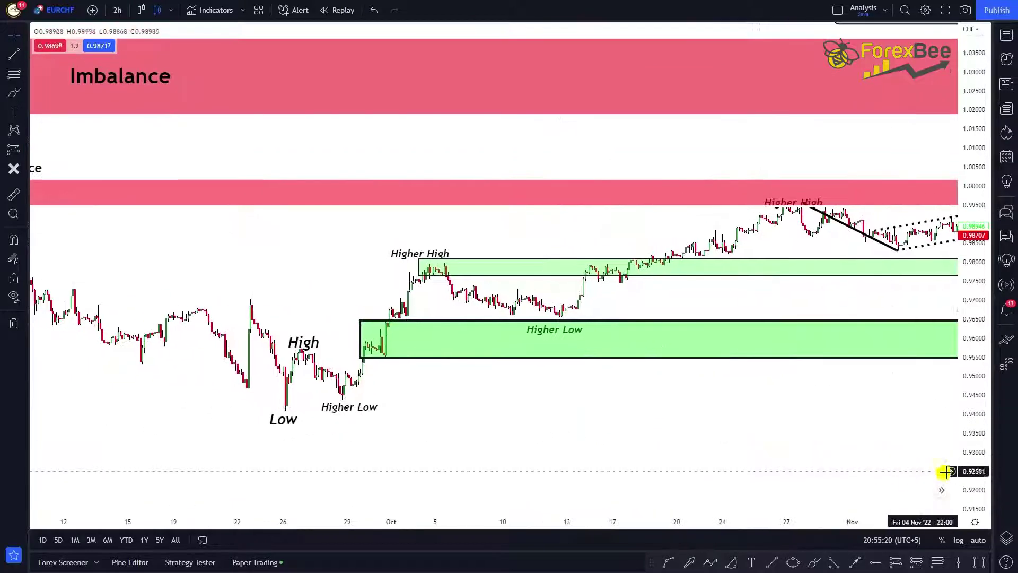
pyautogui.moveTo(991, 472); pyautogui.dragTo(960, 379)
pyautogui.moveTo(523, 471); pyautogui.dragTo(557, 389)
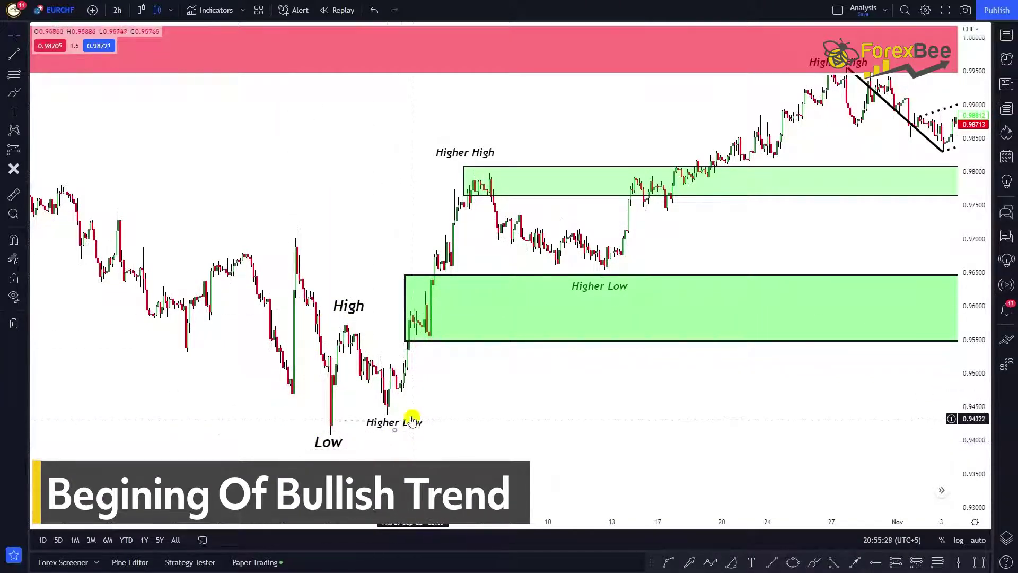
pyautogui.scroll(-2, 394, 382)
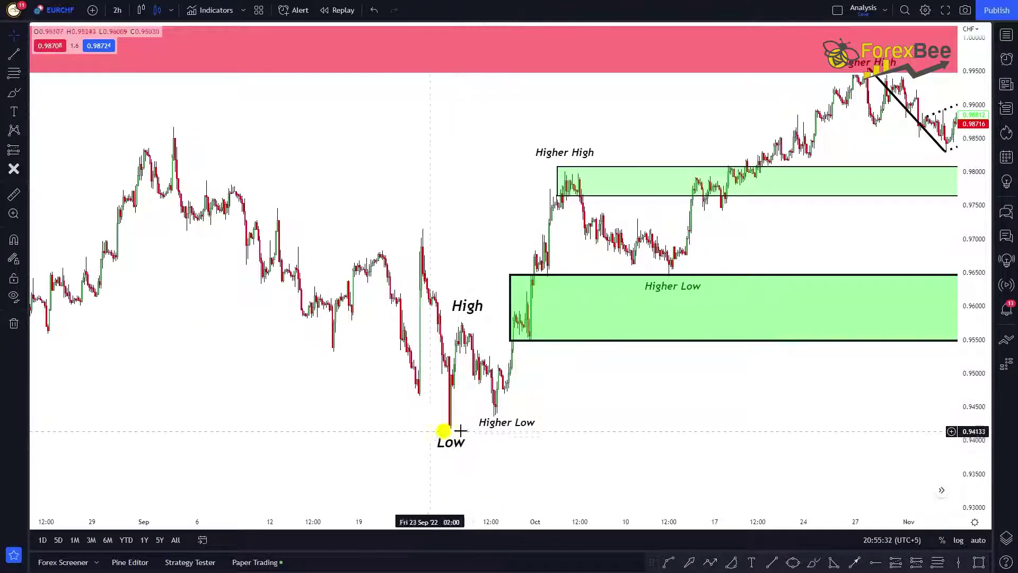
pyautogui.scroll(-1, 463, 427)
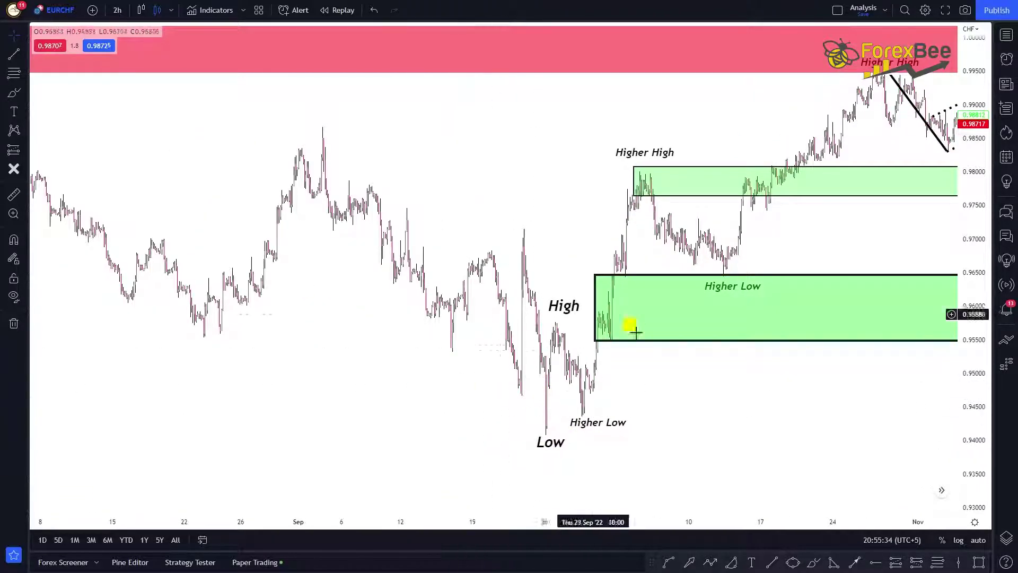
pyautogui.scroll(-1, 472, 328)
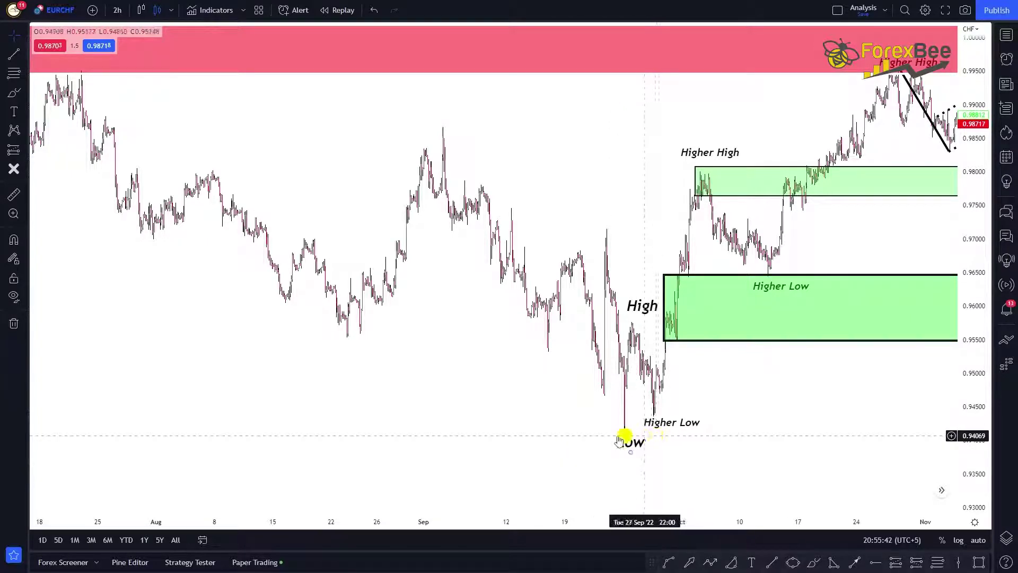
pyautogui.moveTo(795, 409); pyautogui.dragTo(643, 445)
pyautogui.scroll(2, 590, 433)
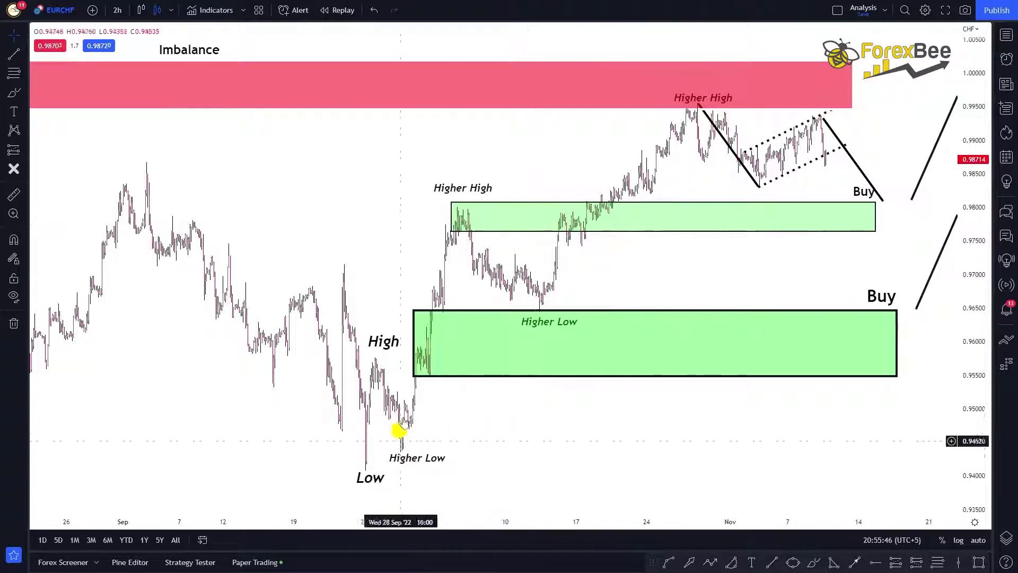
pyautogui.scroll(2, 613, 365)
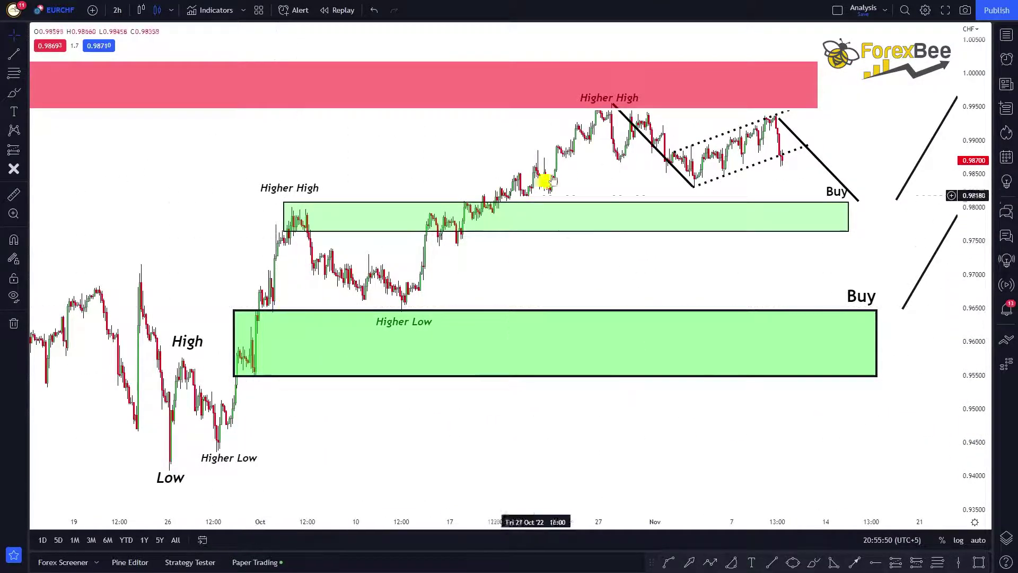
pyautogui.scroll(2, 544, 159)
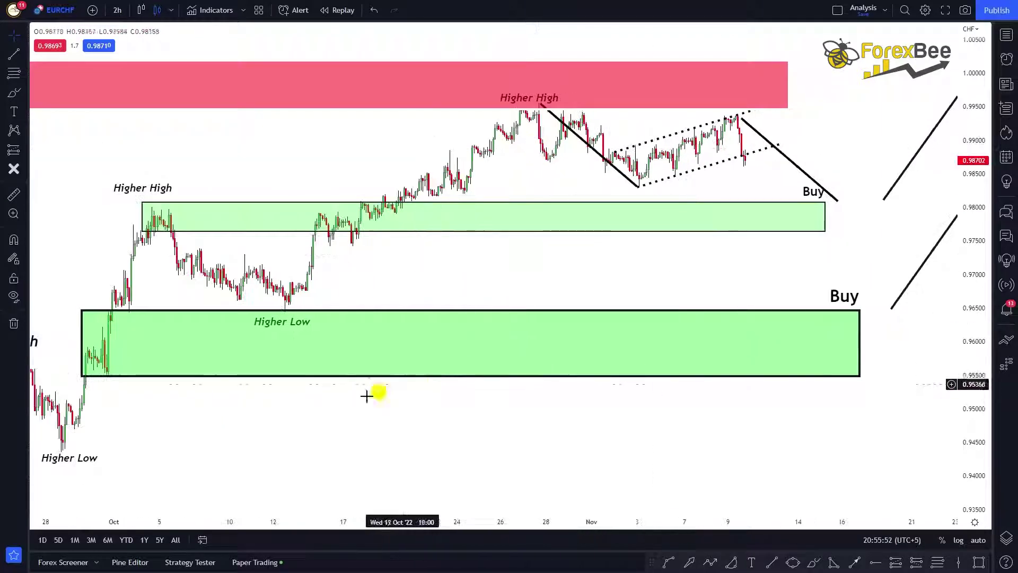
# Step: Inspect up close how the lower green demand zone forms at the base of the early October rally
pyautogui.moveTo(368, 396); pyautogui.dragTo(640, 390)
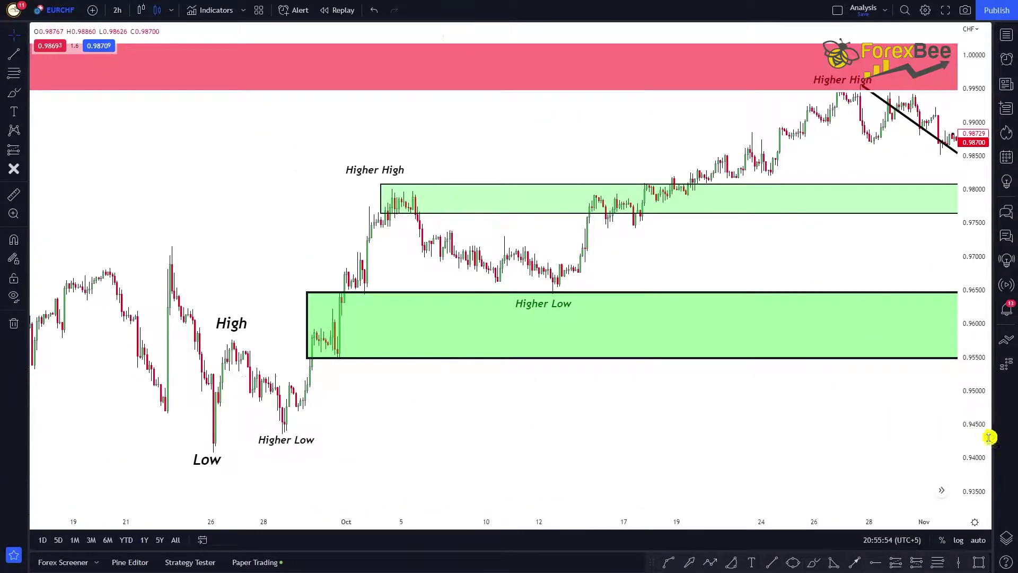
pyautogui.moveTo(974, 446); pyautogui.dragTo(966, 365)
pyautogui.moveTo(316, 436); pyautogui.dragTo(281, 382)
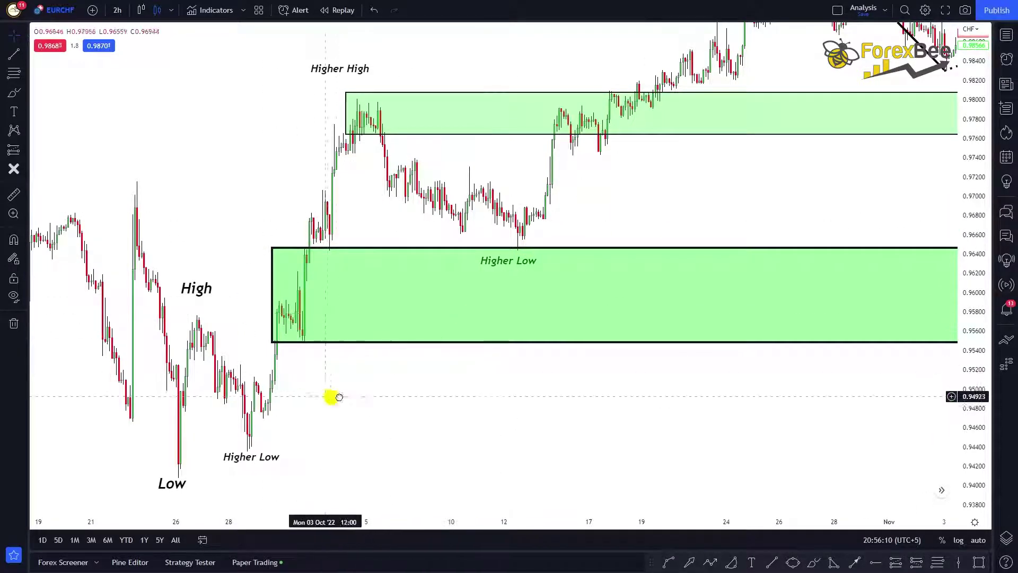
pyautogui.moveTo(334, 397); pyautogui.dragTo(581, 402)
pyautogui.scroll(4, 359, 341)
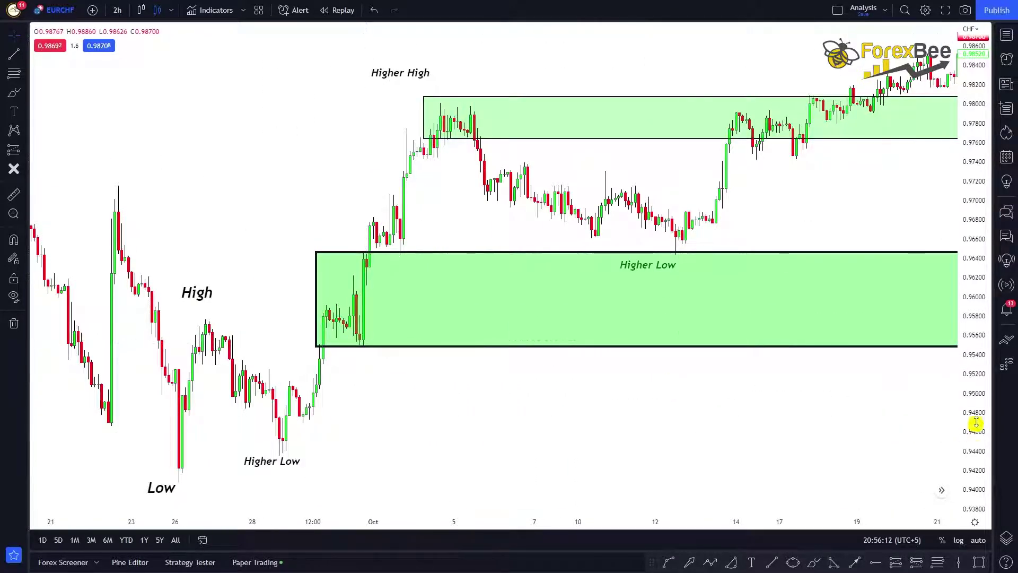
pyautogui.moveTo(976, 423); pyautogui.dragTo(976, 393)
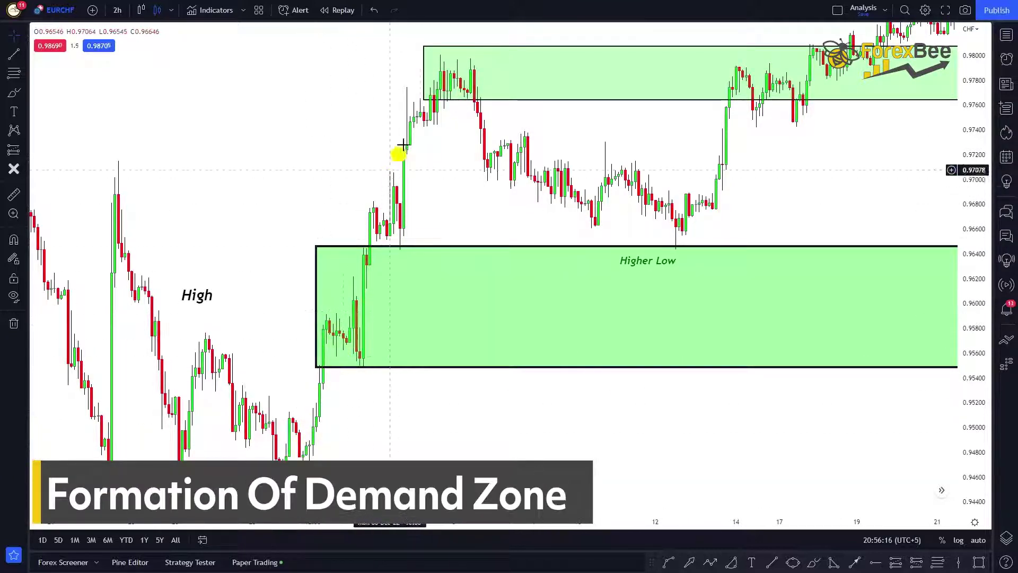
pyautogui.scroll(-3, 538, 198)
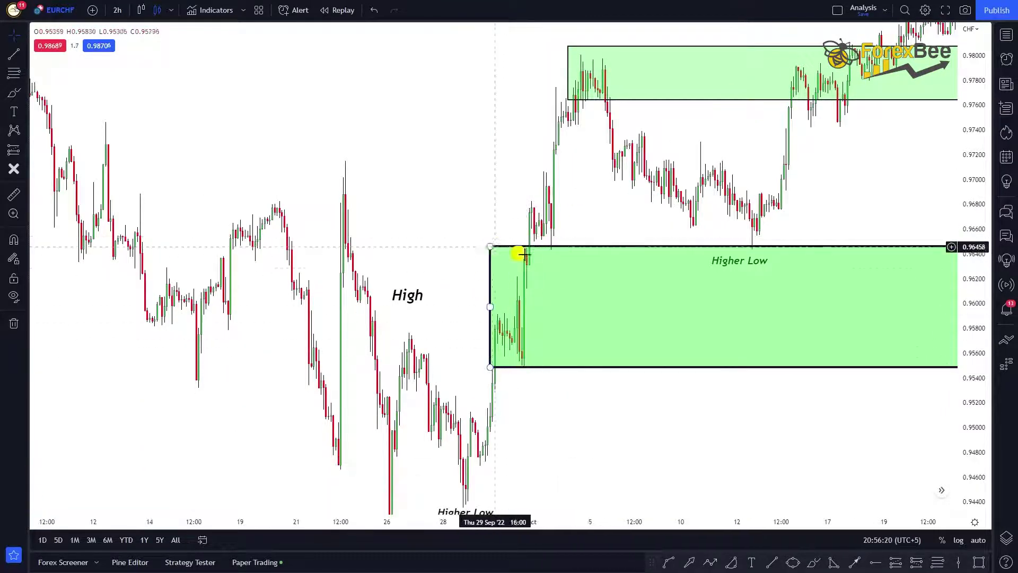
pyautogui.moveTo(979, 266); pyautogui.dragTo(976, 334)
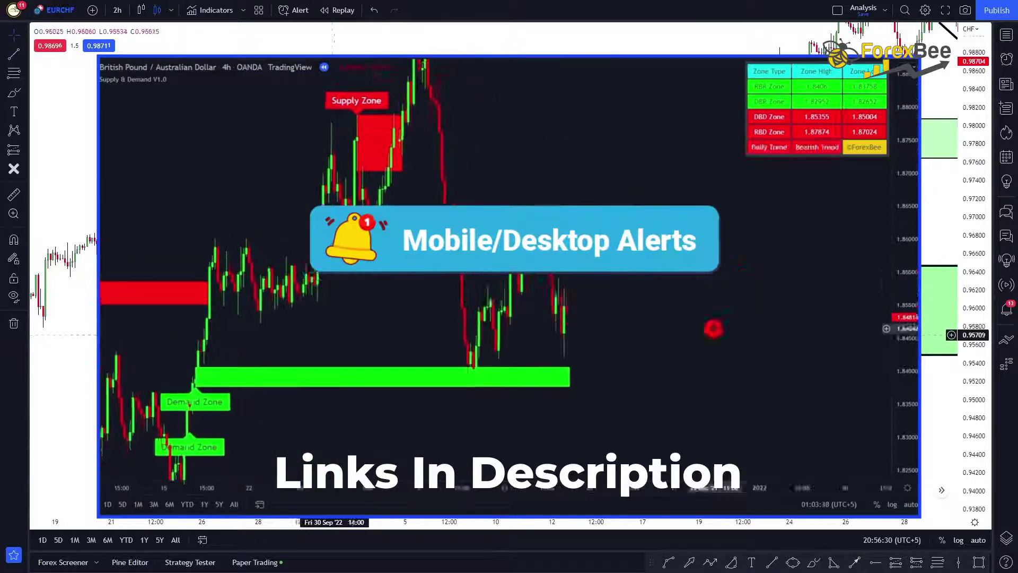
# Step: Examine the price swings from the lower demand zone up to the dotted channel and both projected buy moves
pyautogui.moveTo(979, 342); pyautogui.dragTo(977, 391)
pyautogui.moveTo(779, 411); pyautogui.dragTo(617, 433)
pyautogui.scroll(-2, 522, 402)
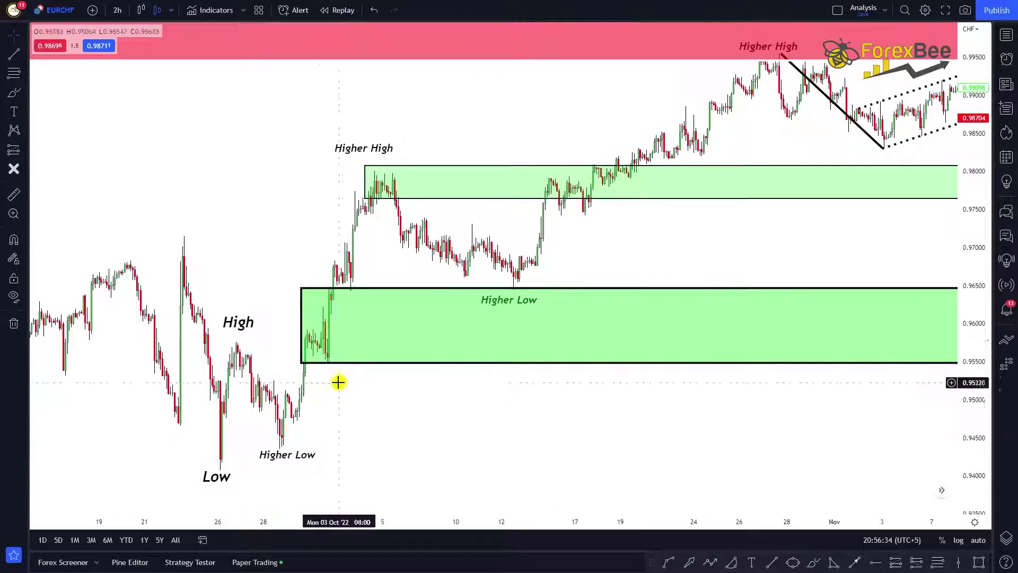
pyautogui.moveTo(447, 238); pyautogui.dragTo(251, 334)
pyautogui.scroll(-5, 251, 336)
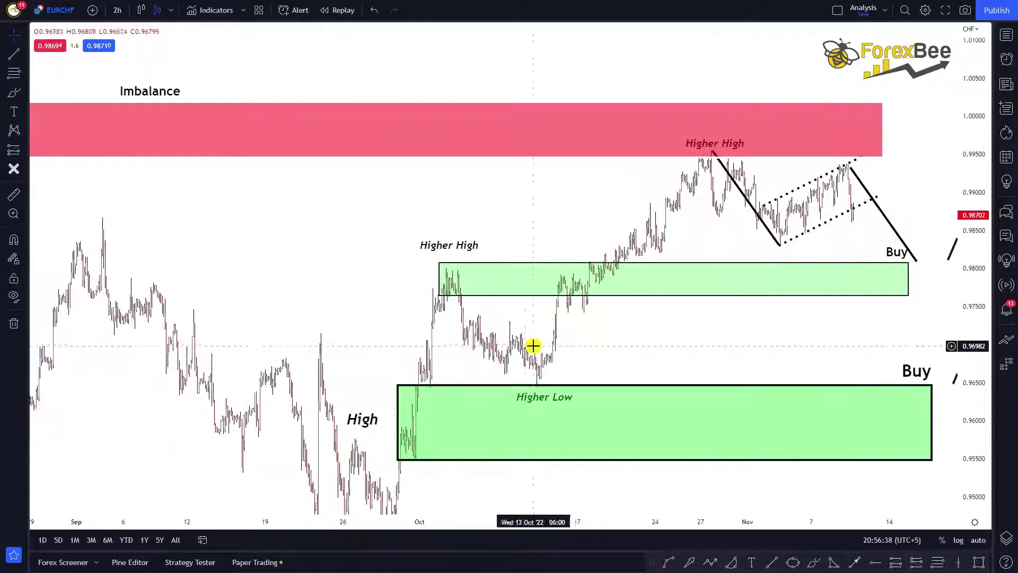
pyautogui.moveTo(532, 345); pyautogui.dragTo(312, 307)
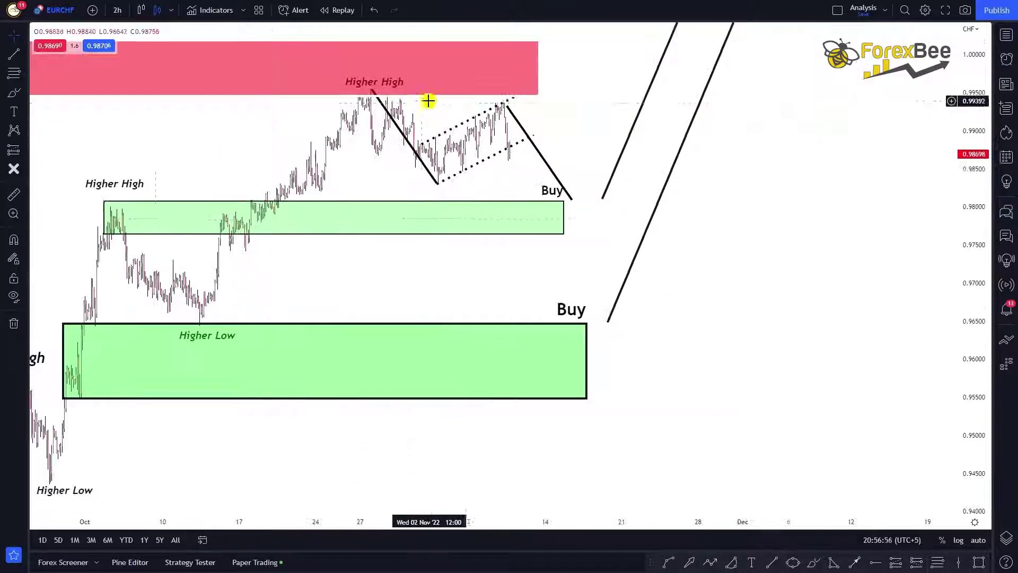
pyautogui.scroll(2, 370, 103)
pyautogui.moveTo(250, 136); pyautogui.dragTo(462, 136)
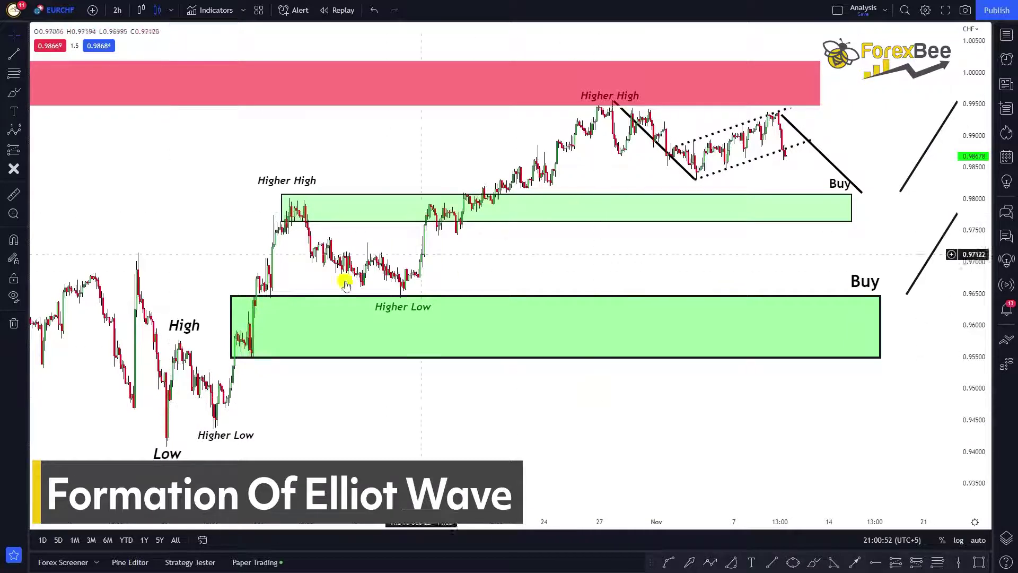
# Step: Draw an Elliott Impulse Wave (12345) from the September low through each labelled swing to the highest Higher High
pyautogui.click(11, 129)
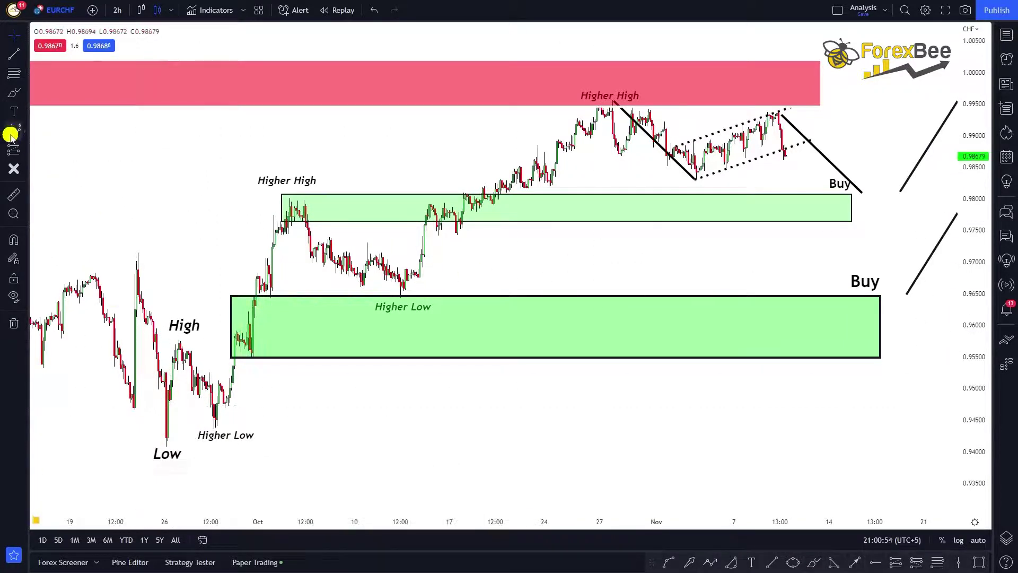
pyautogui.click(167, 444)
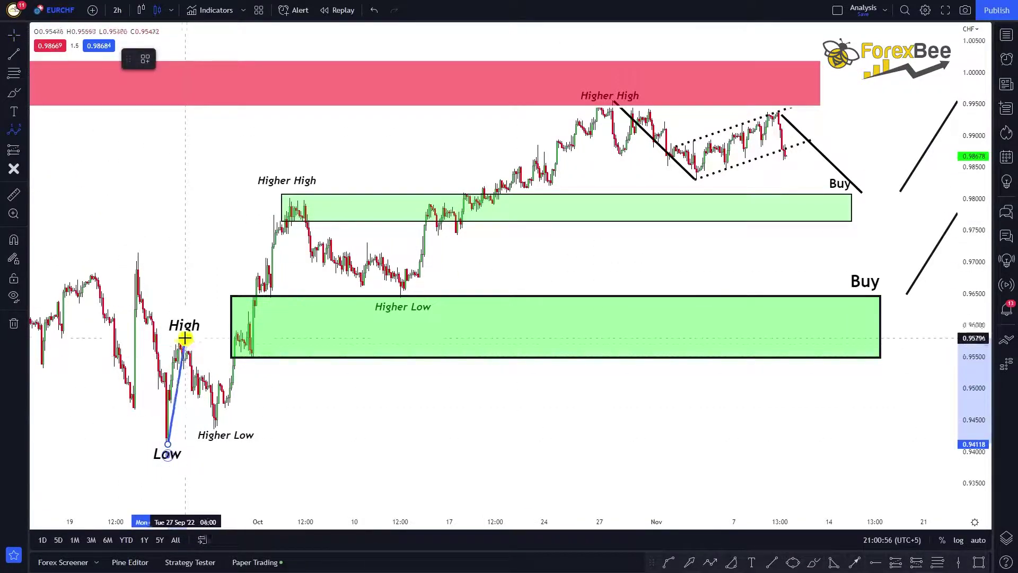
pyautogui.click(180, 335)
pyautogui.click(215, 432)
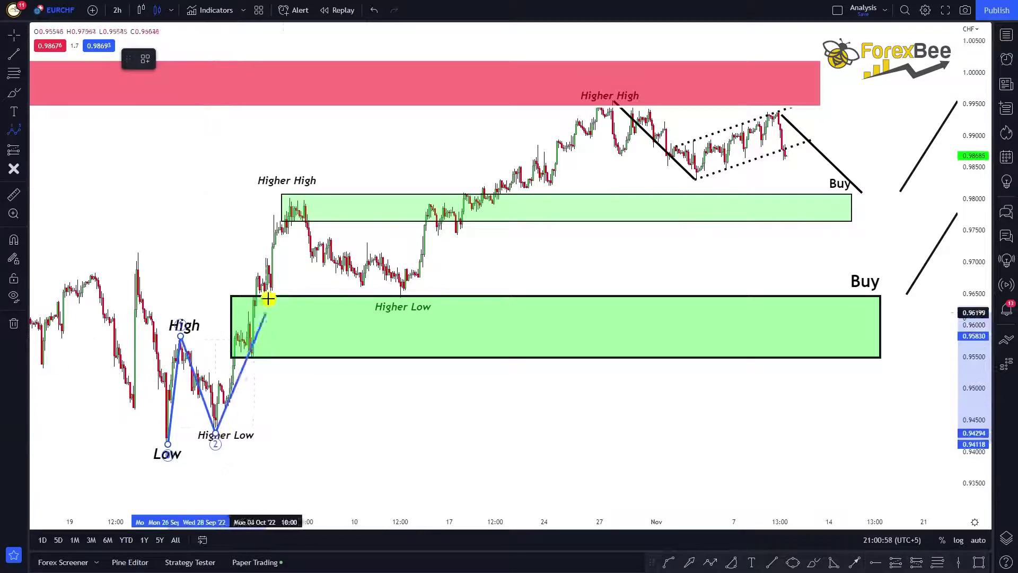
pyautogui.click(290, 202)
pyautogui.click(402, 296)
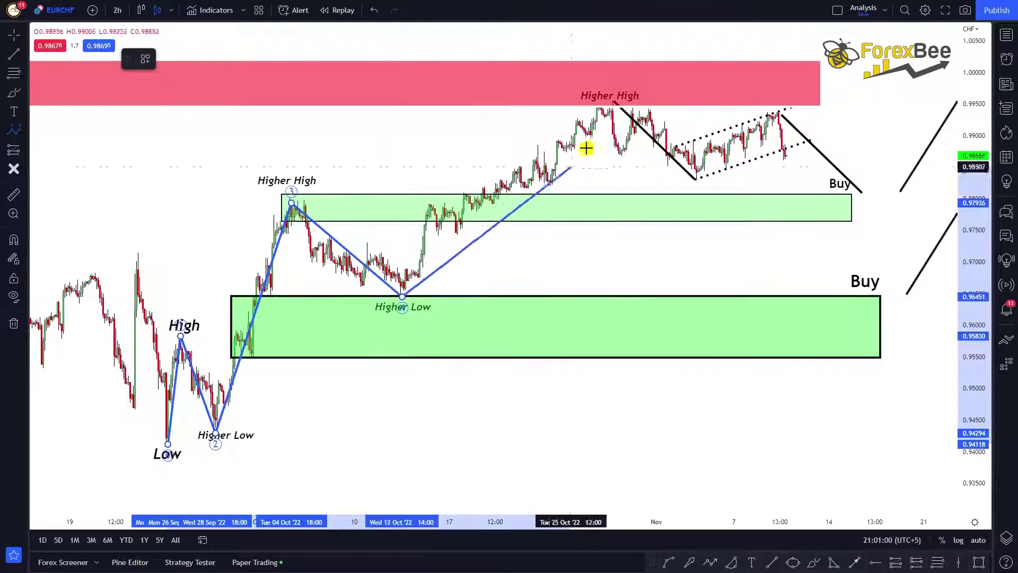
pyautogui.click(613, 105)
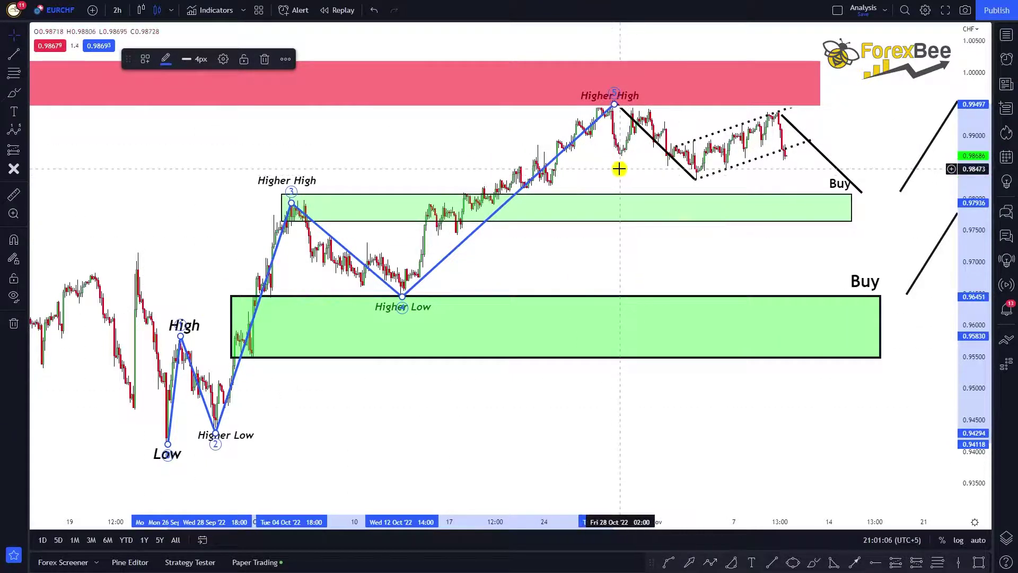
# Step: Draw an Elliott Correction Wave (ABC) from the latest Higher High along the dotted channel's swings, ending inside the upper buy zone's price range
pyautogui.moveTo(627, 169); pyautogui.dragTo(598, 167)
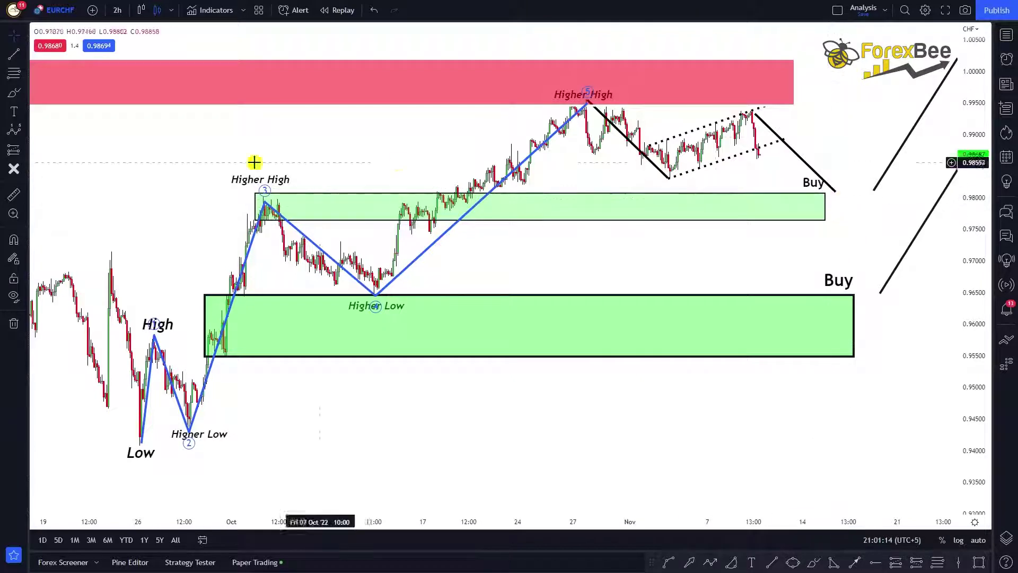
pyautogui.click(25, 130)
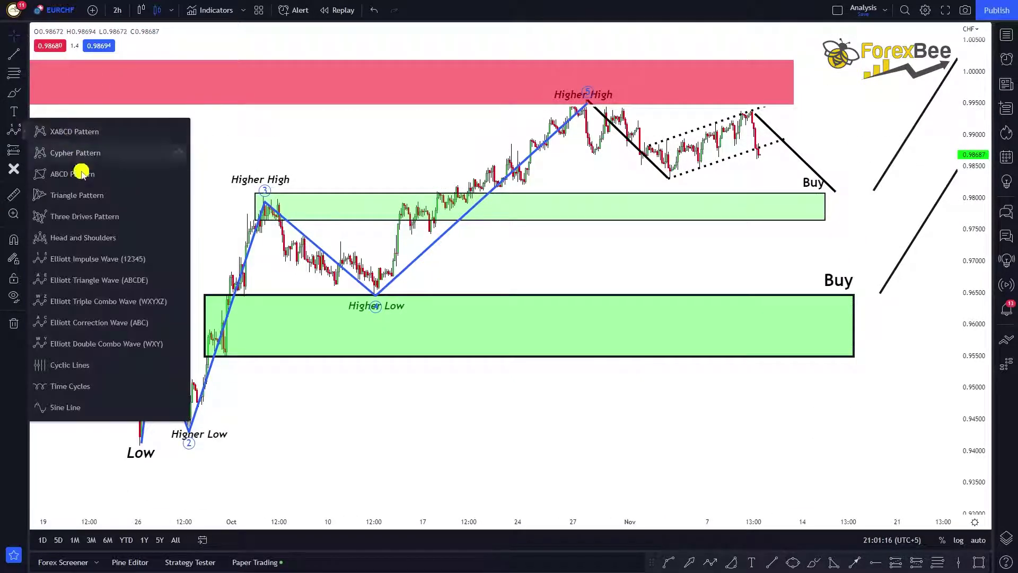
pyautogui.click(77, 324)
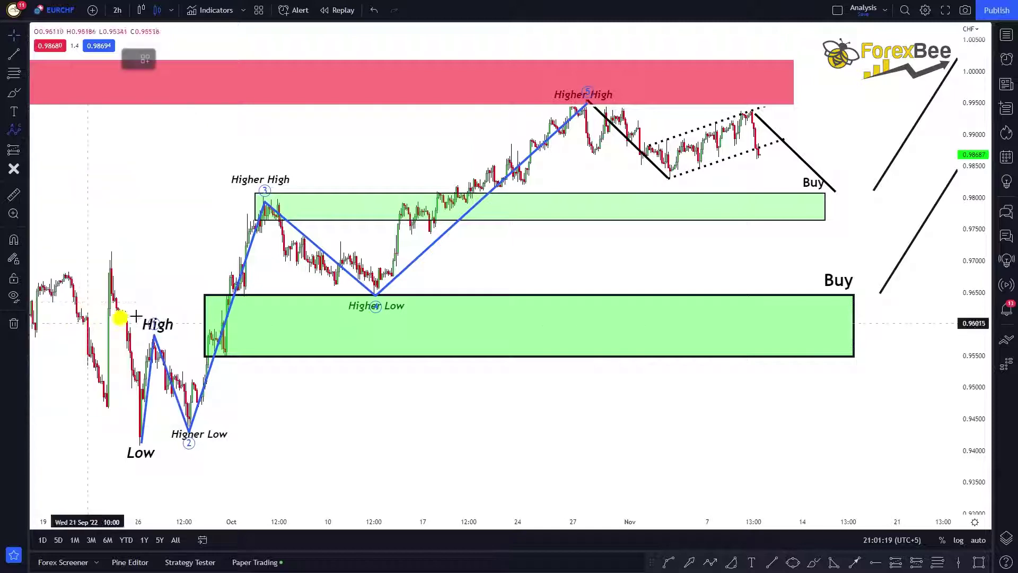
pyautogui.click(590, 101)
pyautogui.click(667, 175)
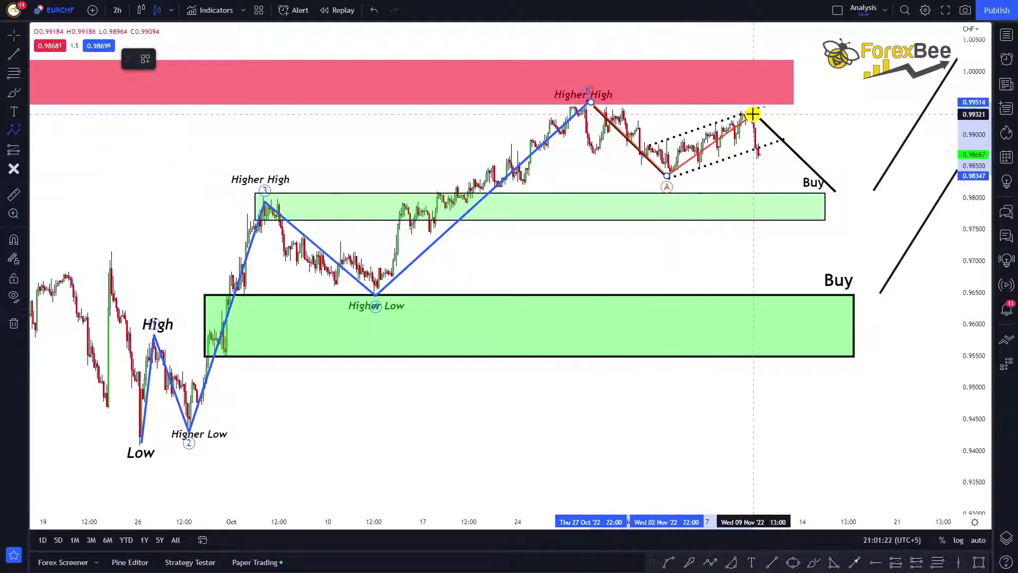
pyautogui.click(753, 114)
pyautogui.click(849, 208)
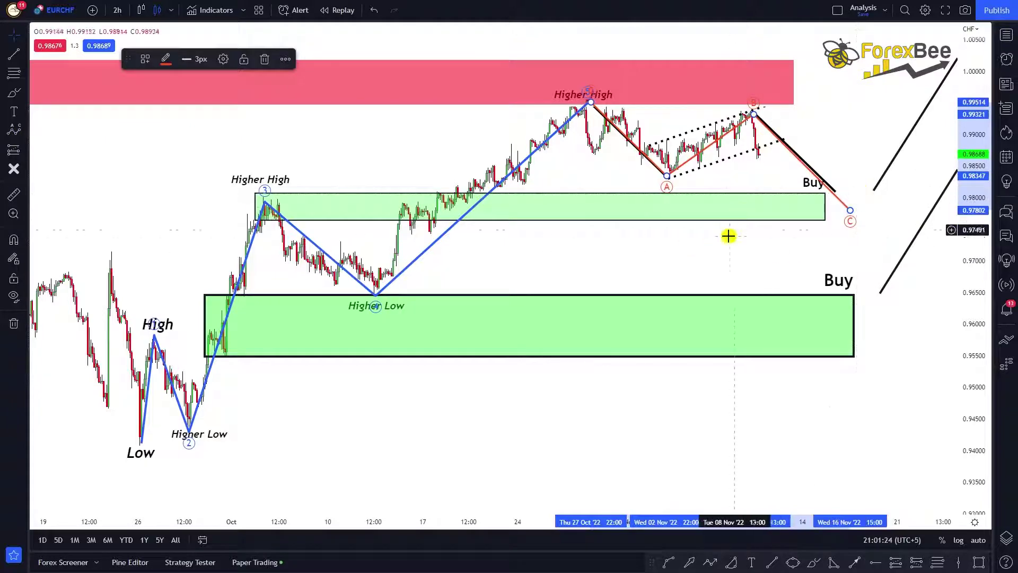
# Step: Review the impulse and correction waves against both imbalance zones, the buy zones and the projected upward moves
pyautogui.moveTo(296, 308); pyautogui.dragTo(214, 318)
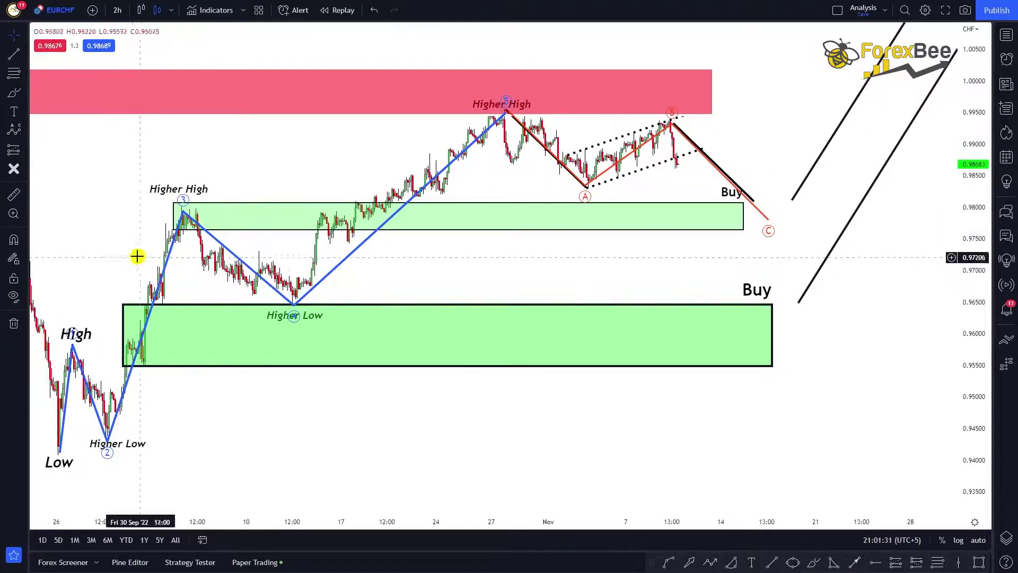
pyautogui.moveTo(137, 256); pyautogui.dragTo(295, 279)
pyautogui.scroll(-5, 404, 278)
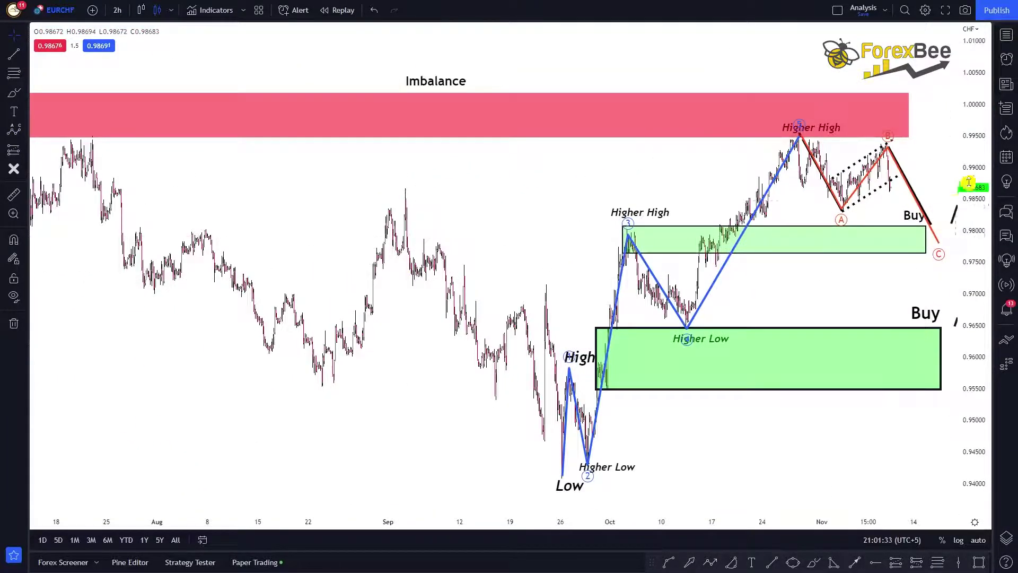
pyautogui.scroll(-3, 835, 291)
pyautogui.click(151, 112)
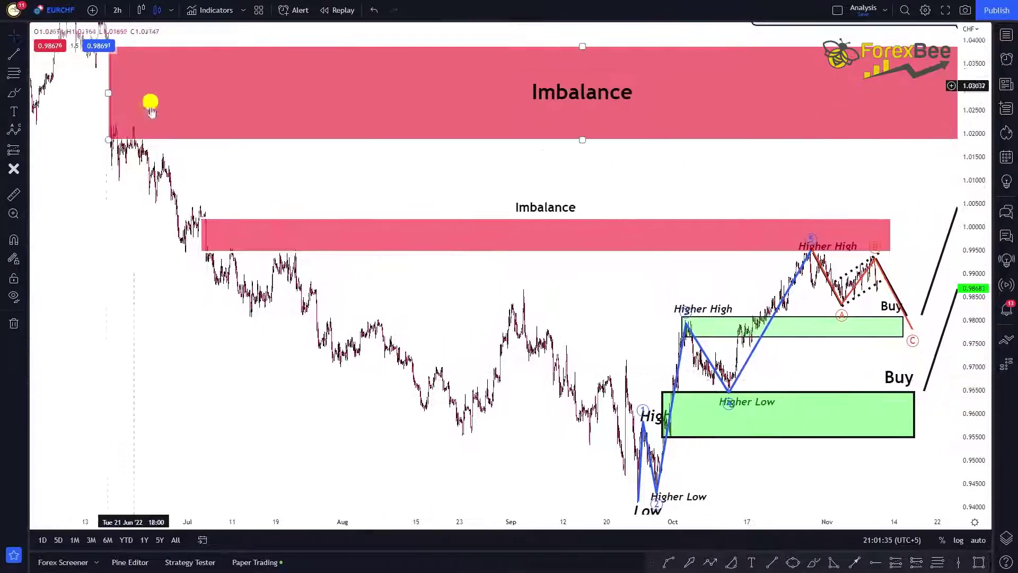
pyautogui.click(152, 171)
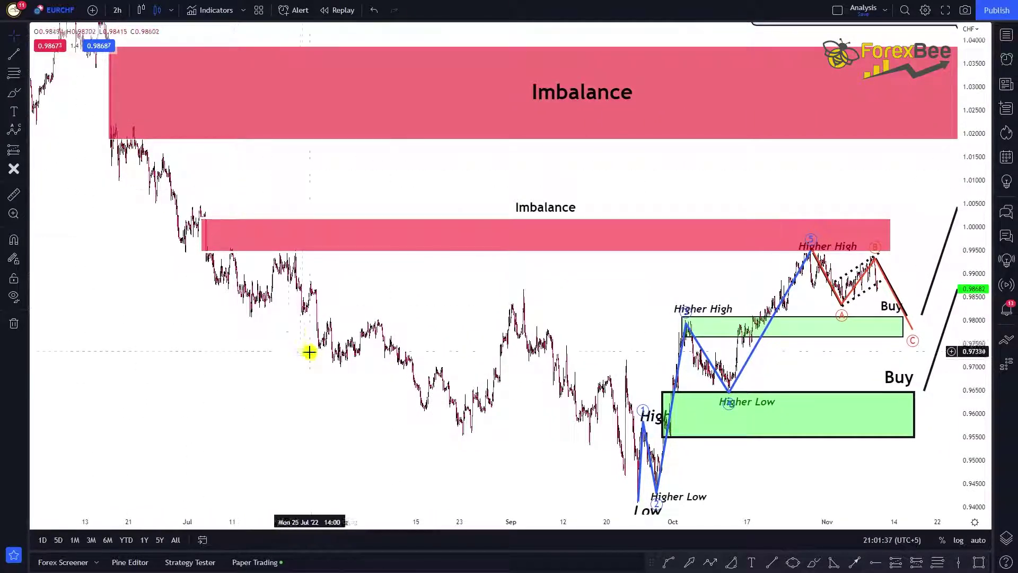
pyautogui.moveTo(309, 352); pyautogui.dragTo(152, 252)
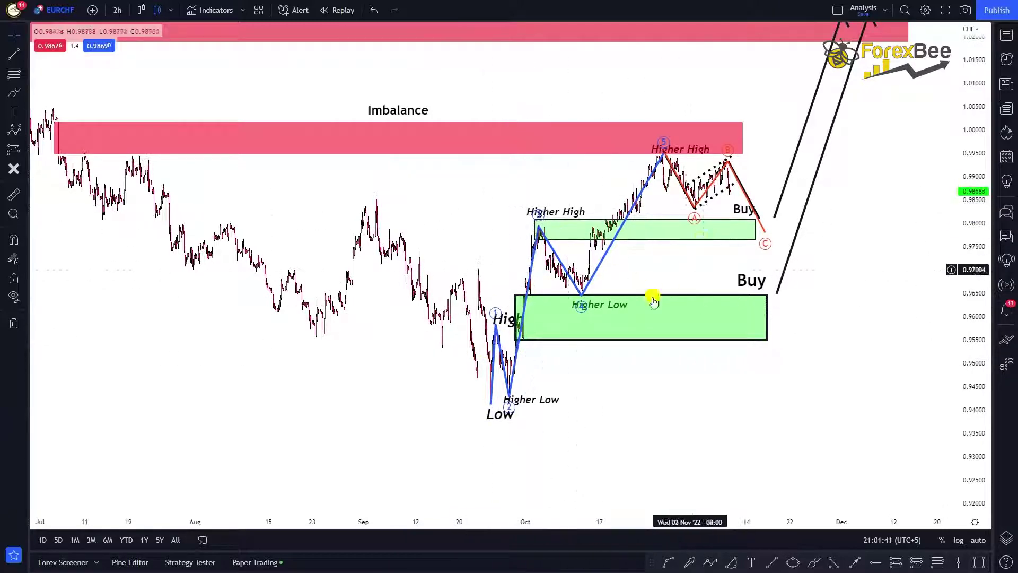
pyautogui.scroll(-3, 806, 302)
pyautogui.scroll(5, 546, 290)
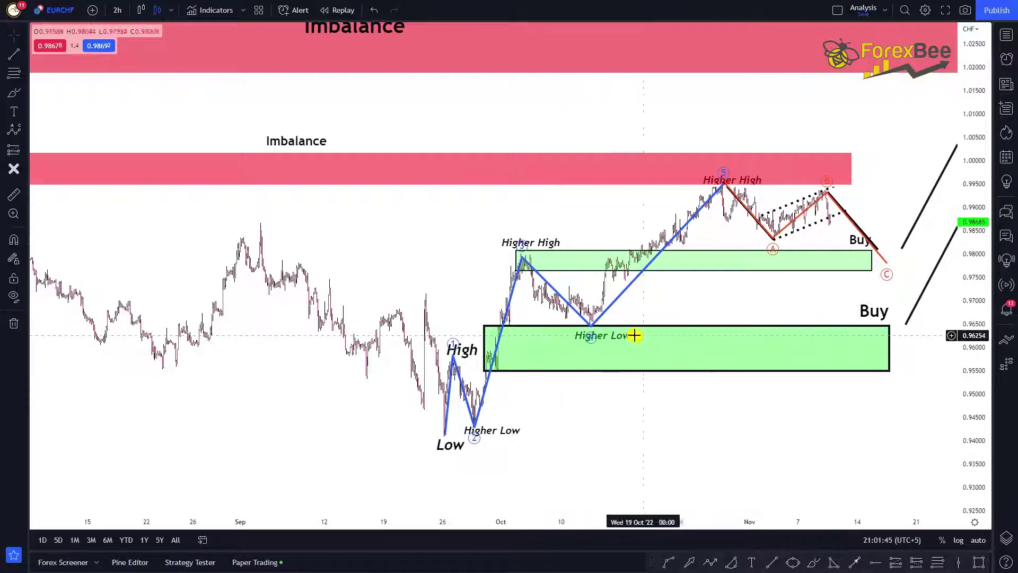
pyautogui.moveTo(858, 285); pyautogui.dragTo(770, 376)
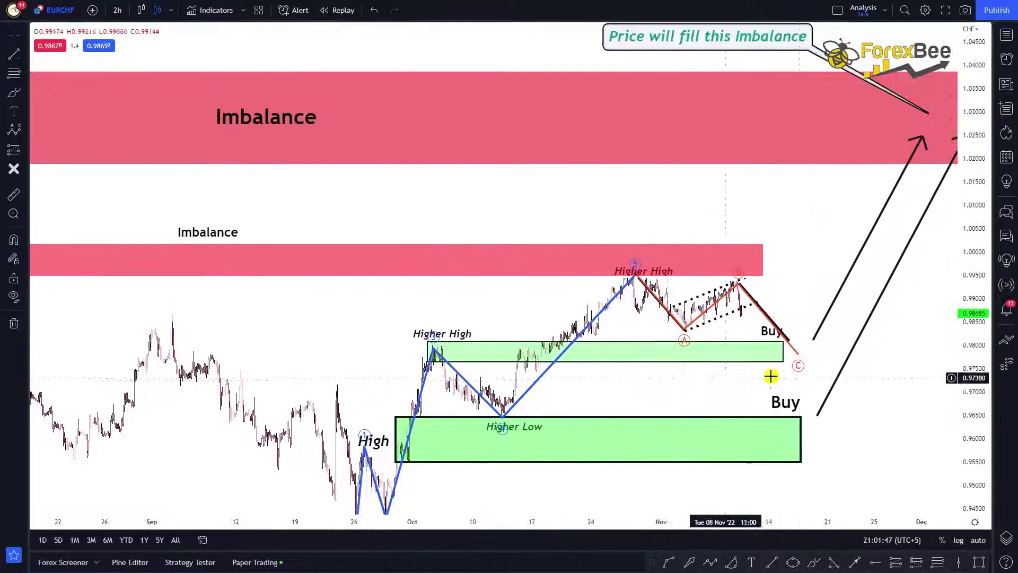
# Step: Delete the Elliott Impulse Wave and the ABC Correction Wave from the chart
pyautogui.scroll(3, 972, 379)
pyautogui.scroll(4, 675, 320)
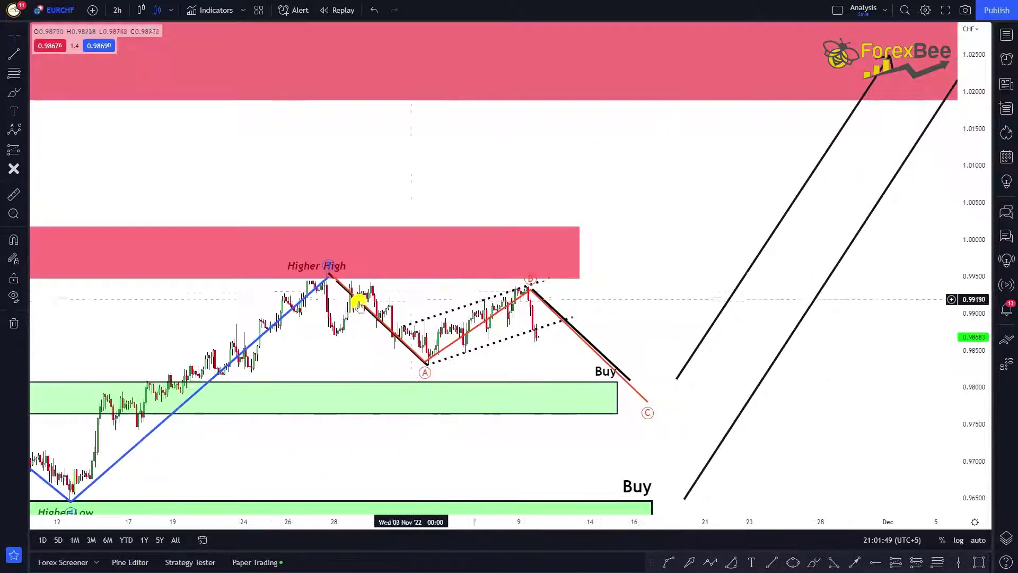
pyautogui.moveTo(264, 293); pyautogui.dragTo(419, 253)
pyautogui.click(426, 272)
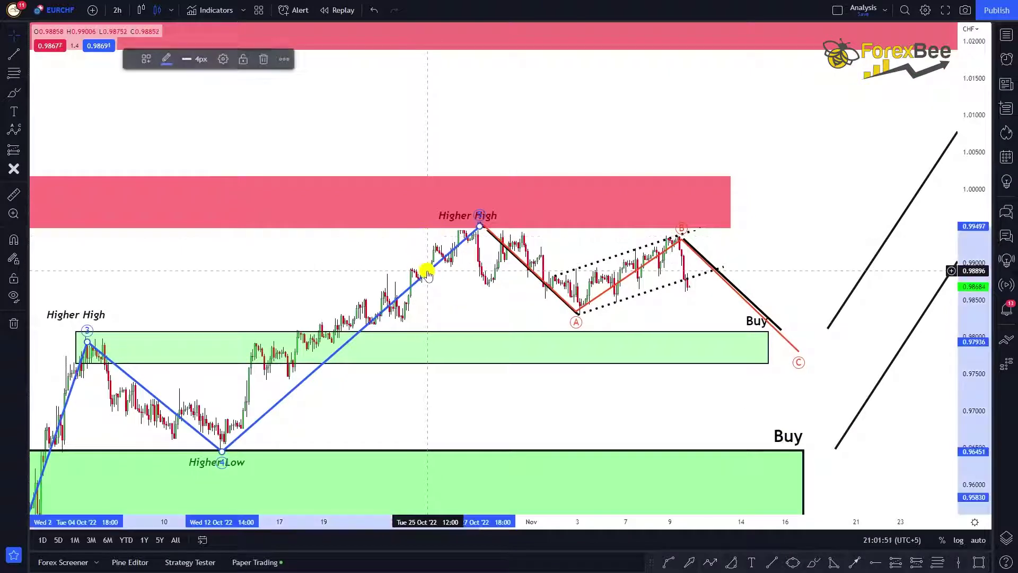
pyautogui.press('Delete')
pyautogui.click(498, 240)
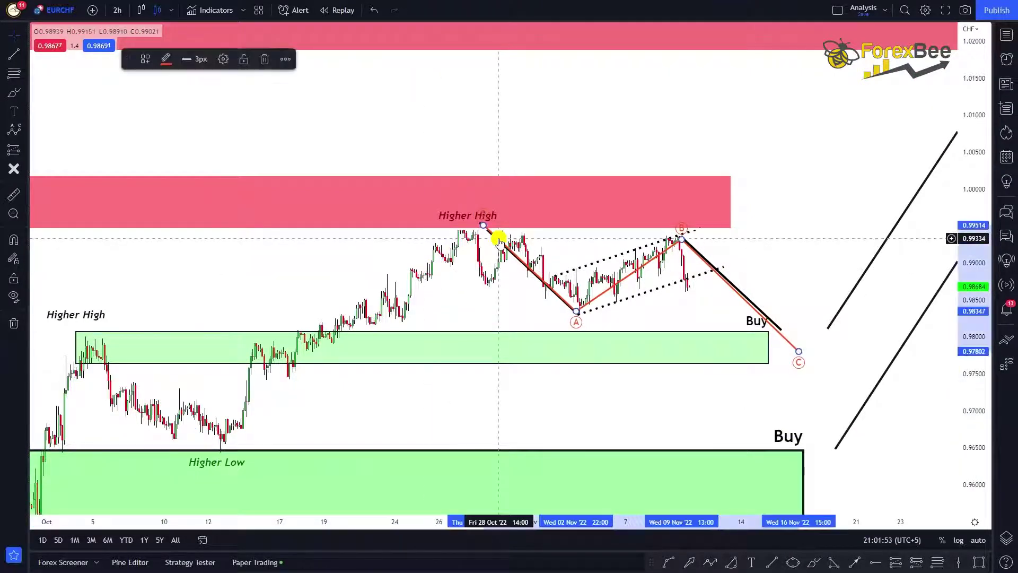
pyautogui.press('Delete')
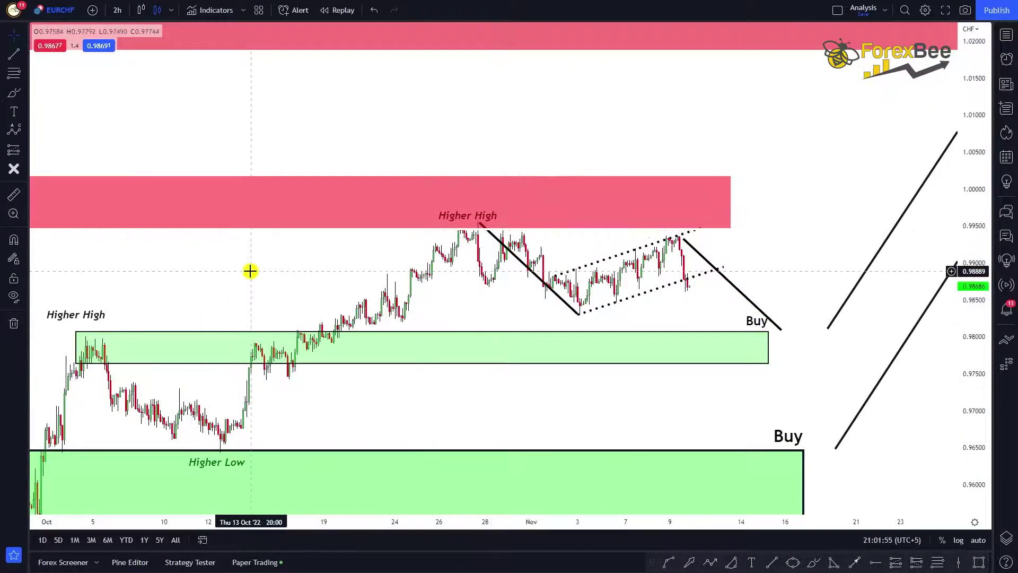
# Step: Draw a Fib Retracement from the October Higher Low at 0.96438 to the latest Higher High at 0.99575, and remove it after comparing levels
pyautogui.moveTo(250, 270); pyautogui.dragTo(356, 211)
pyautogui.moveTo(969, 371); pyautogui.dragTo(866, 291)
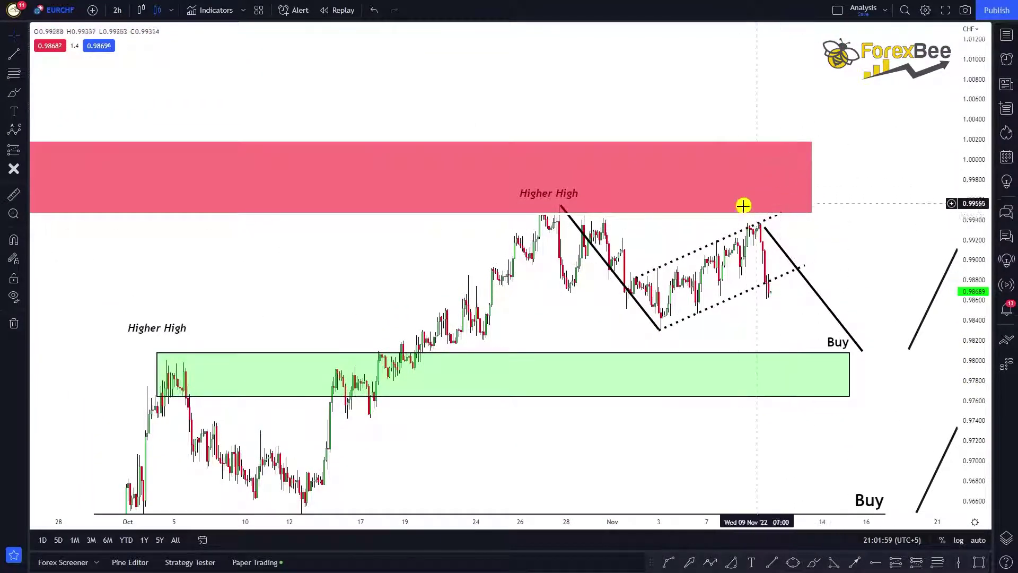
pyautogui.moveTo(271, 310); pyautogui.dragTo(243, 237)
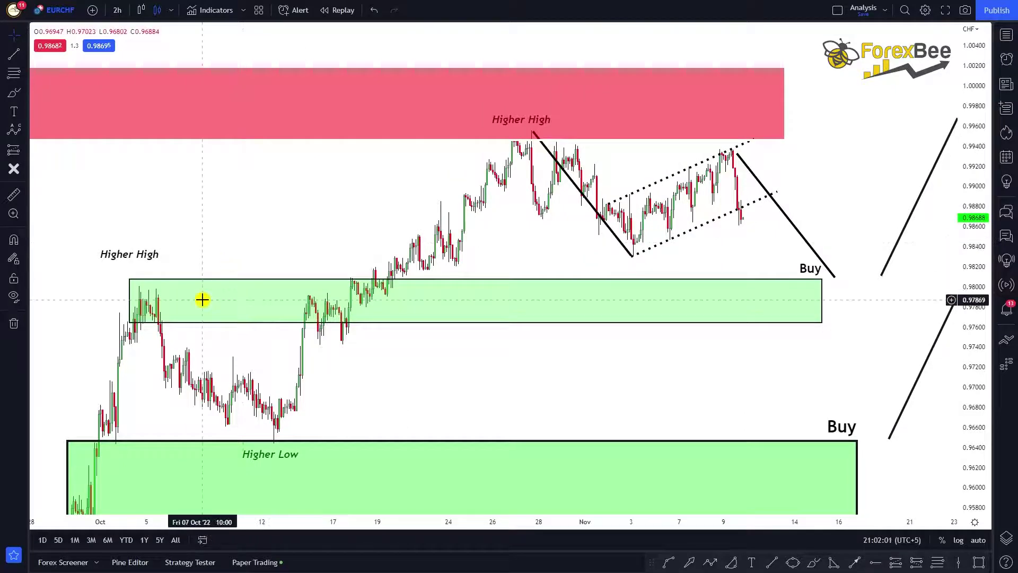
pyautogui.click(16, 72)
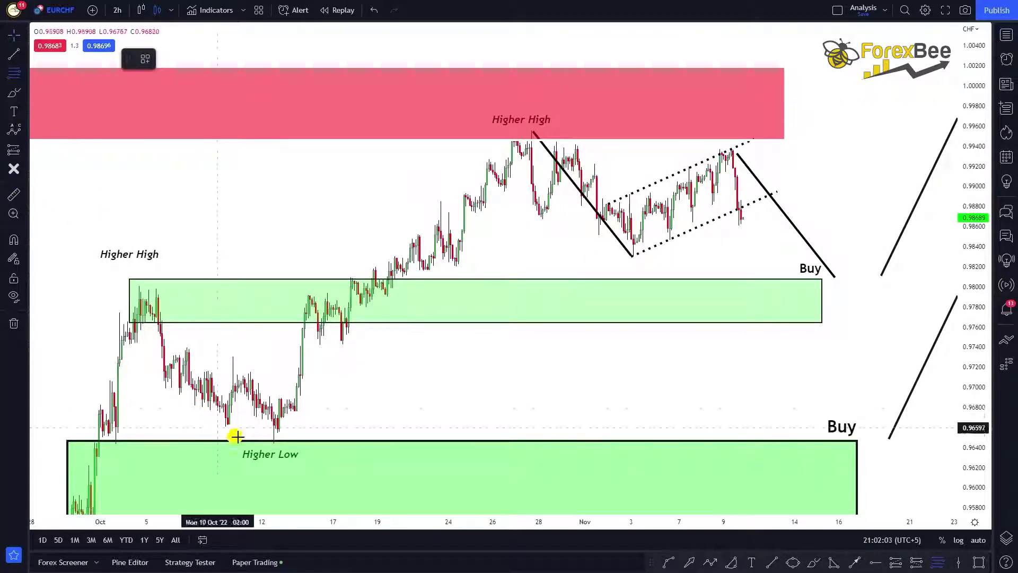
pyautogui.click(274, 441)
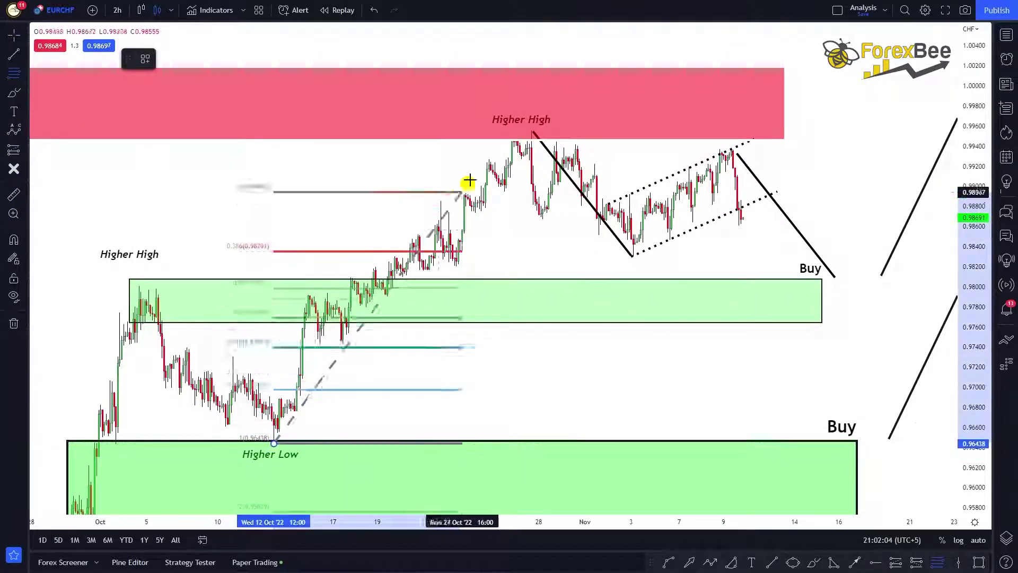
pyautogui.click(535, 129)
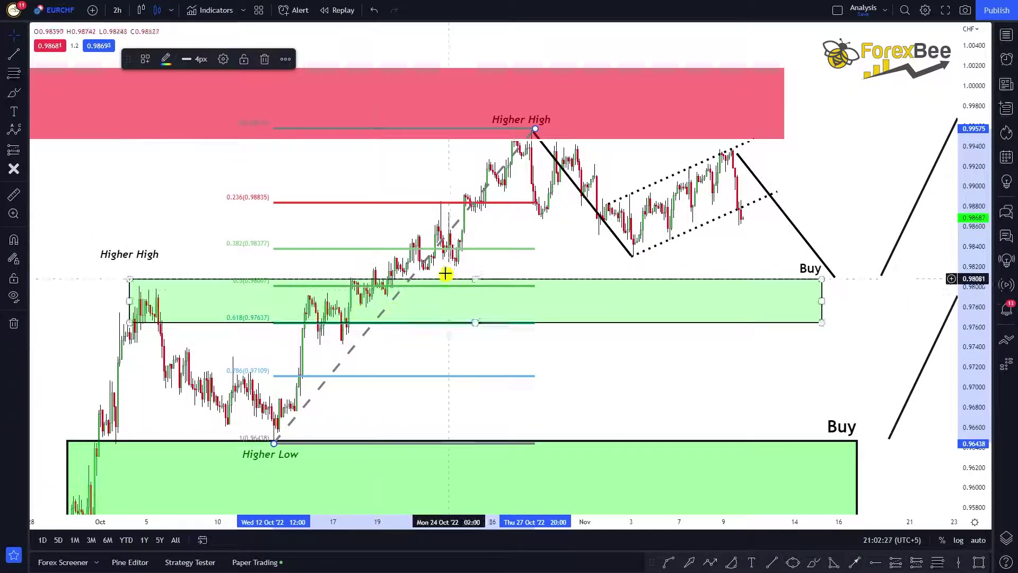
pyautogui.press('Delete')
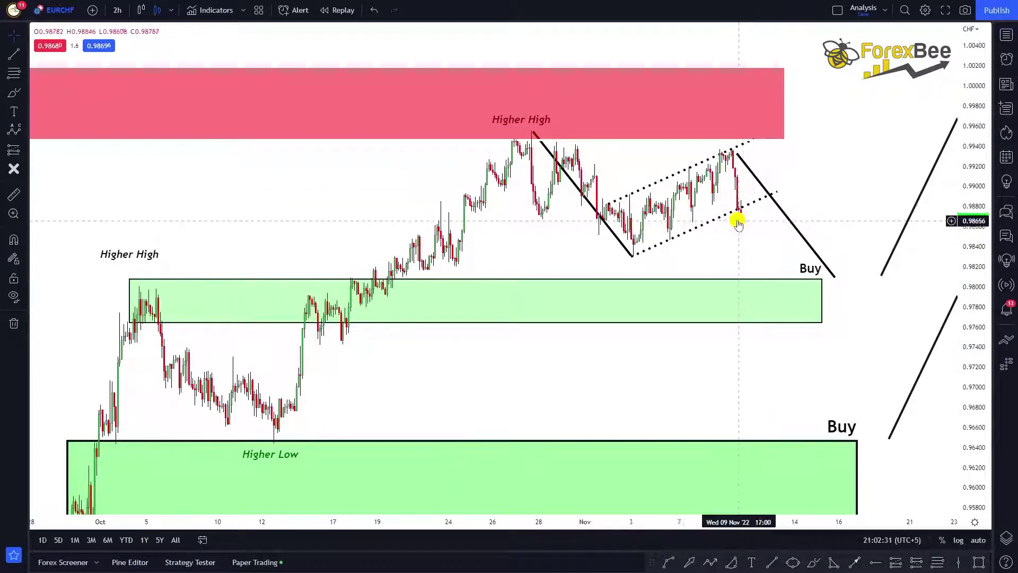
# Step: Examine the forecast drop from the dotted channel into the upper buy zone and the projected rise to both imbalance zones
pyautogui.moveTo(721, 239); pyautogui.dragTo(615, 220)
pyautogui.scroll(-1, 659, 214)
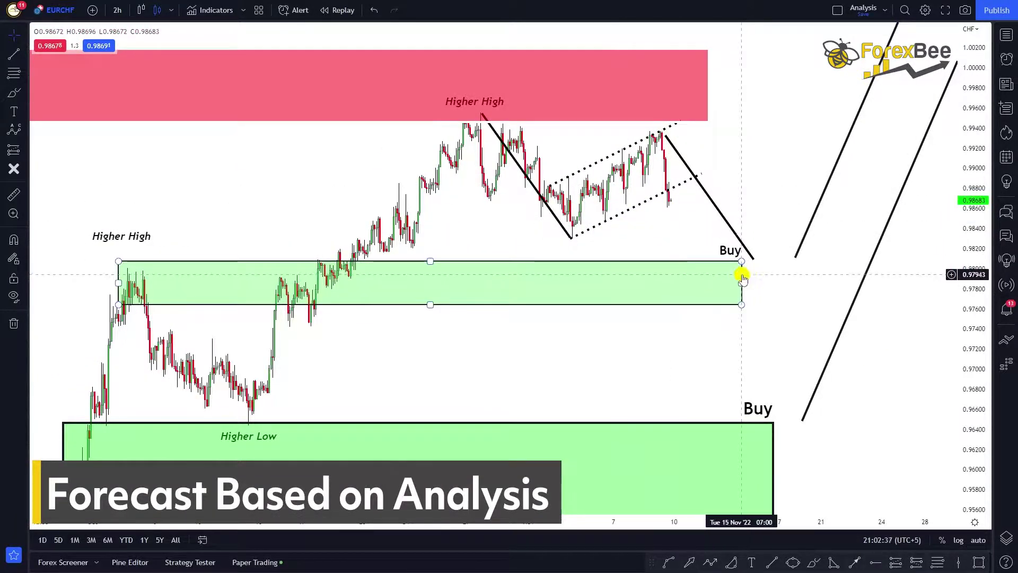
pyautogui.click(751, 263)
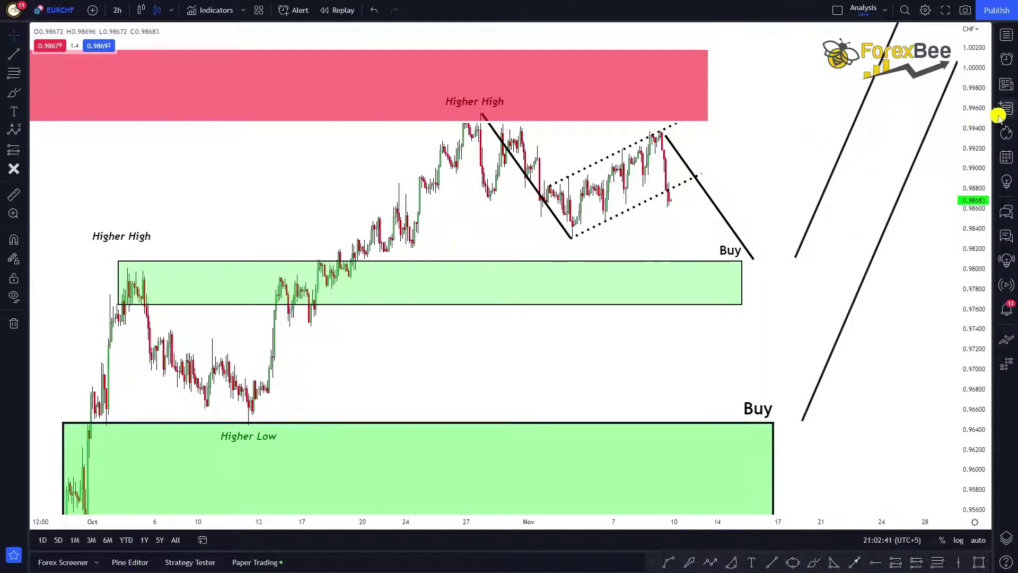
pyautogui.moveTo(978, 115); pyautogui.dragTo(903, 382)
pyautogui.scroll(-3, 790, 184)
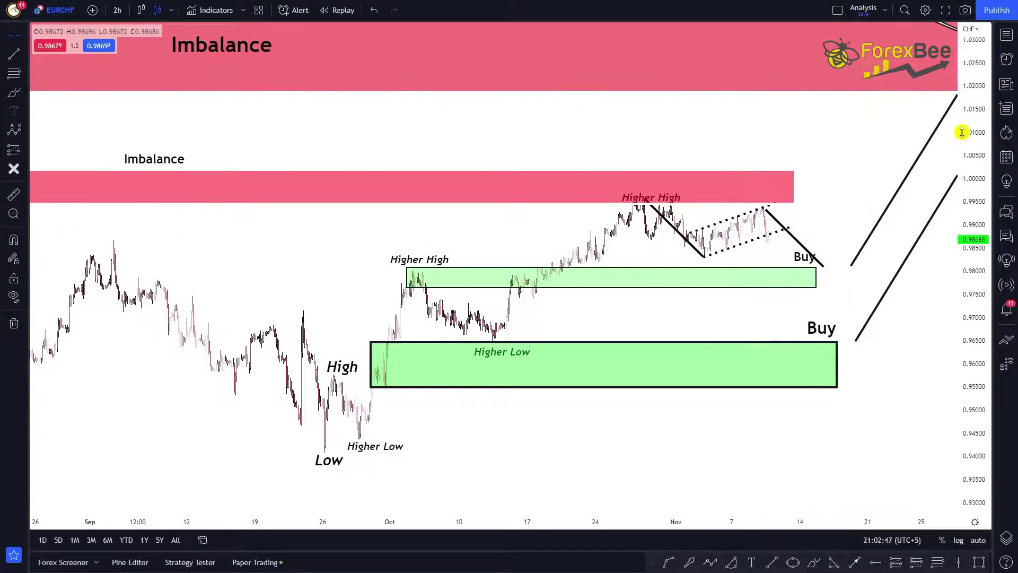
pyautogui.moveTo(962, 132); pyautogui.dragTo(804, 259)
pyautogui.scroll(-3, 803, 261)
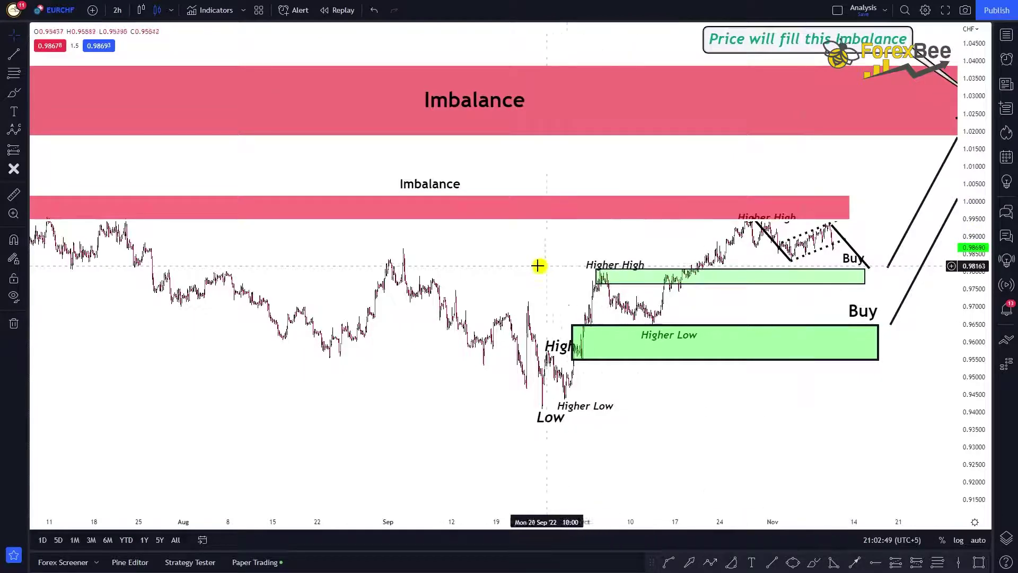
pyautogui.moveTo(539, 266); pyautogui.dragTo(357, 284)
pyautogui.scroll(-4, 502, 262)
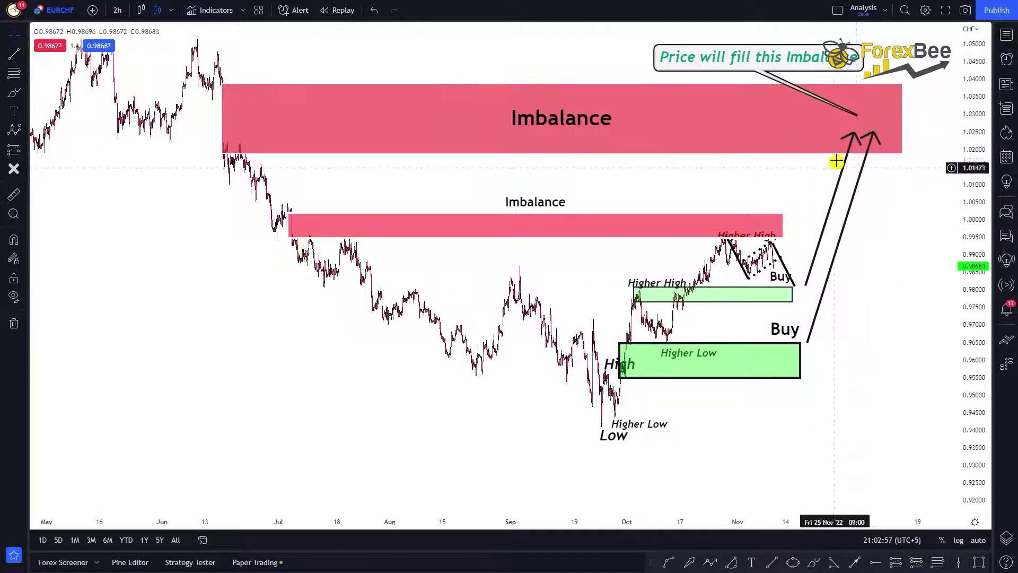
# Step: Examine the upper and lower buy zones as alternative entries and compare their projected upward moves
pyautogui.scroll(2, 846, 364)
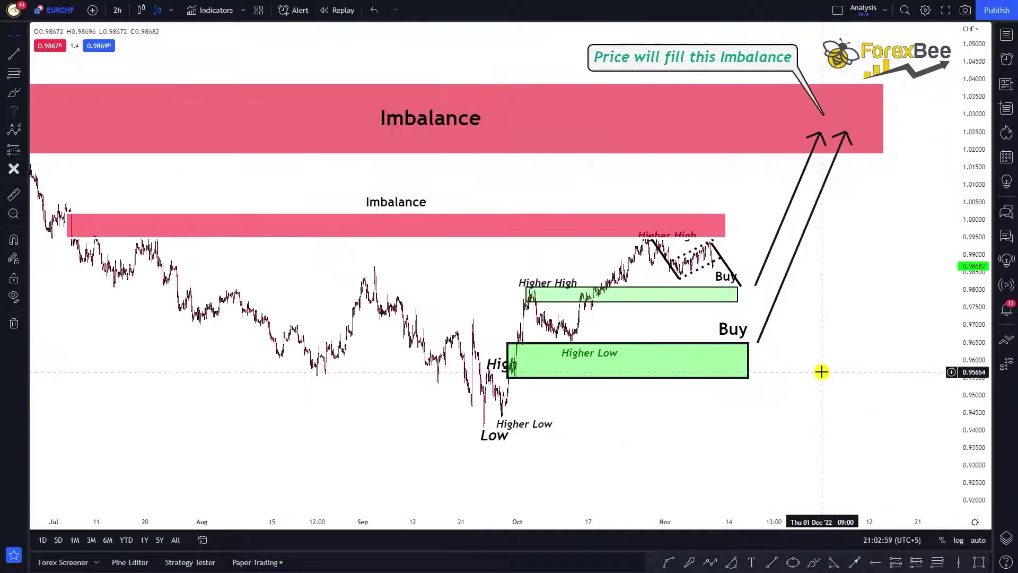
pyautogui.scroll(5, 822, 371)
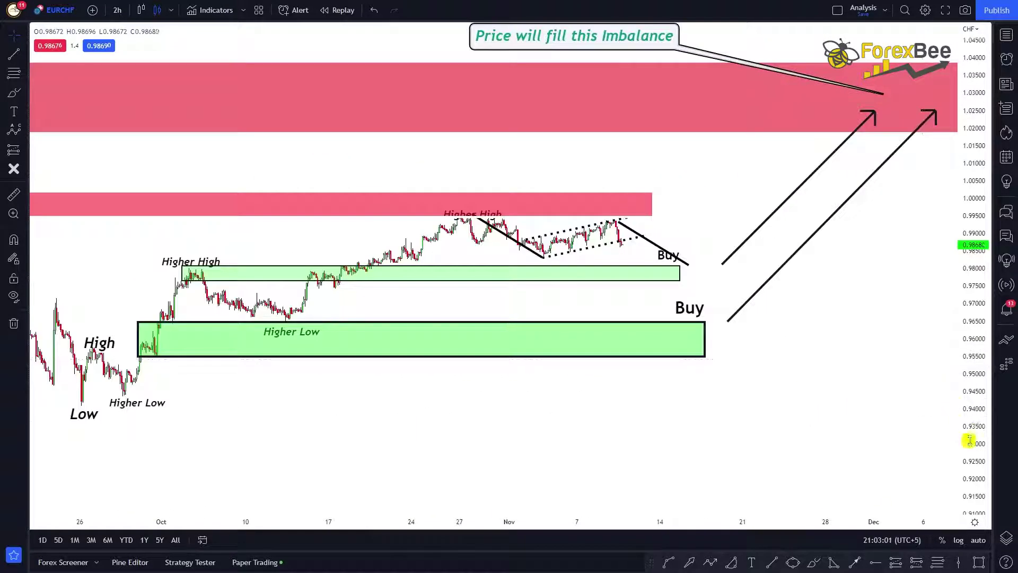
pyautogui.moveTo(969, 440); pyautogui.dragTo(968, 273)
pyautogui.scroll(2, 834, 302)
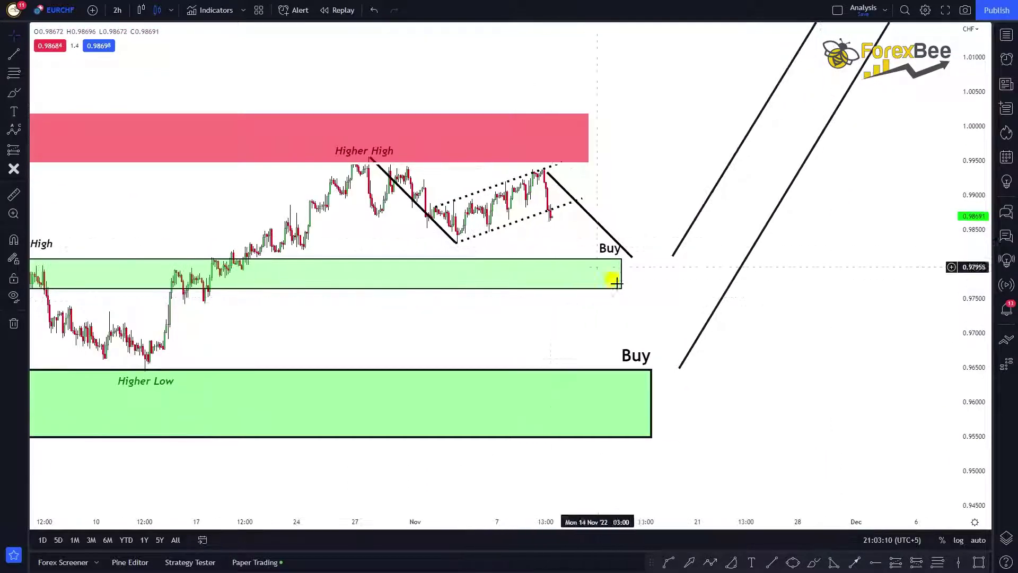
pyautogui.scroll(-1, 610, 350)
pyautogui.moveTo(576, 334); pyautogui.dragTo(624, 296)
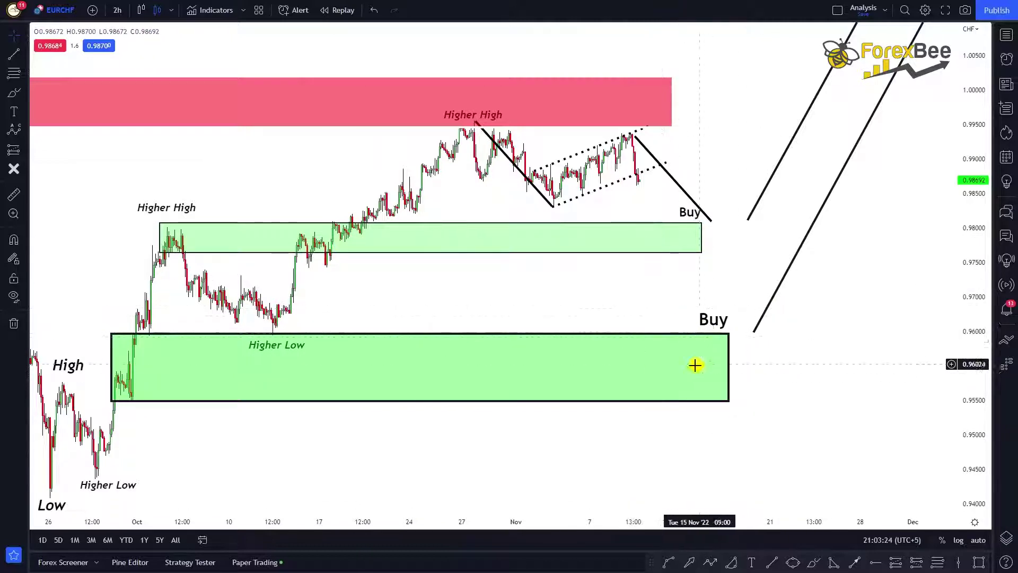
pyautogui.scroll(-3, 692, 347)
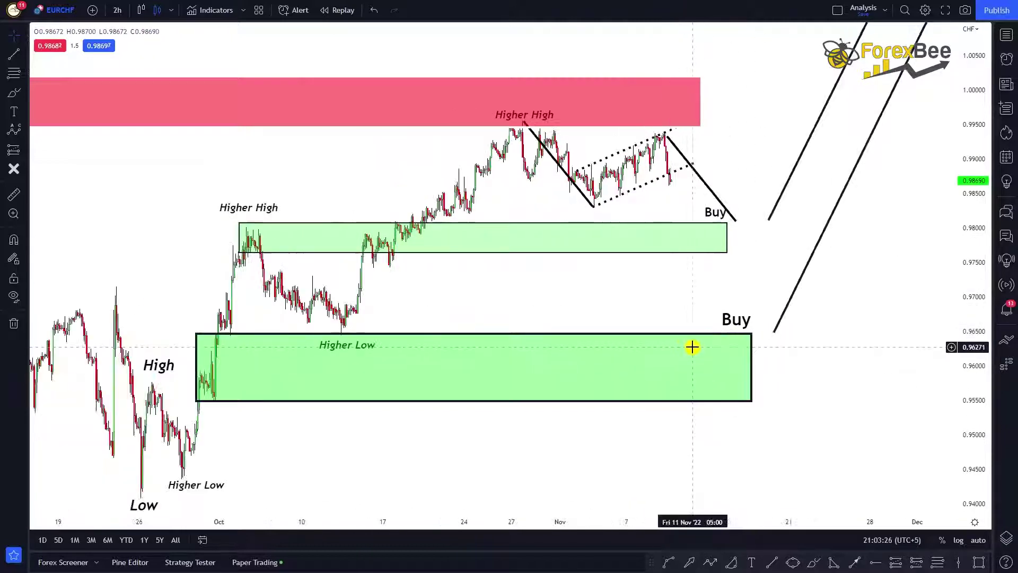
pyautogui.moveTo(837, 366); pyautogui.dragTo(687, 462)
pyautogui.moveTo(977, 231); pyautogui.dragTo(978, 389)
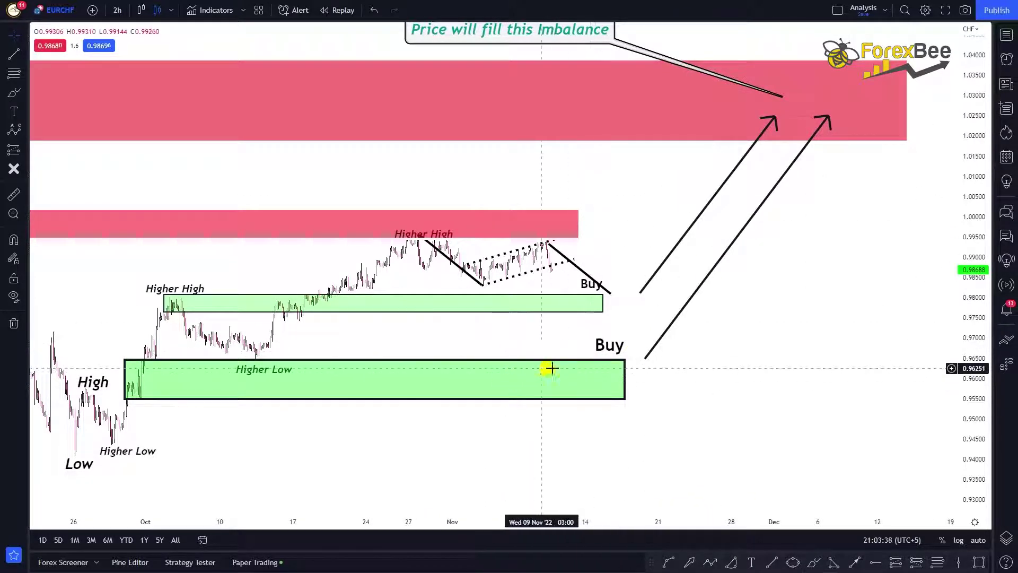
# Step: Examine the upper imbalance zone back to its June origin as the target of both projected buy moves
pyautogui.scroll(-2, 729, 268)
pyautogui.moveTo(882, 299); pyautogui.dragTo(815, 366)
pyautogui.scroll(-5, 902, 316)
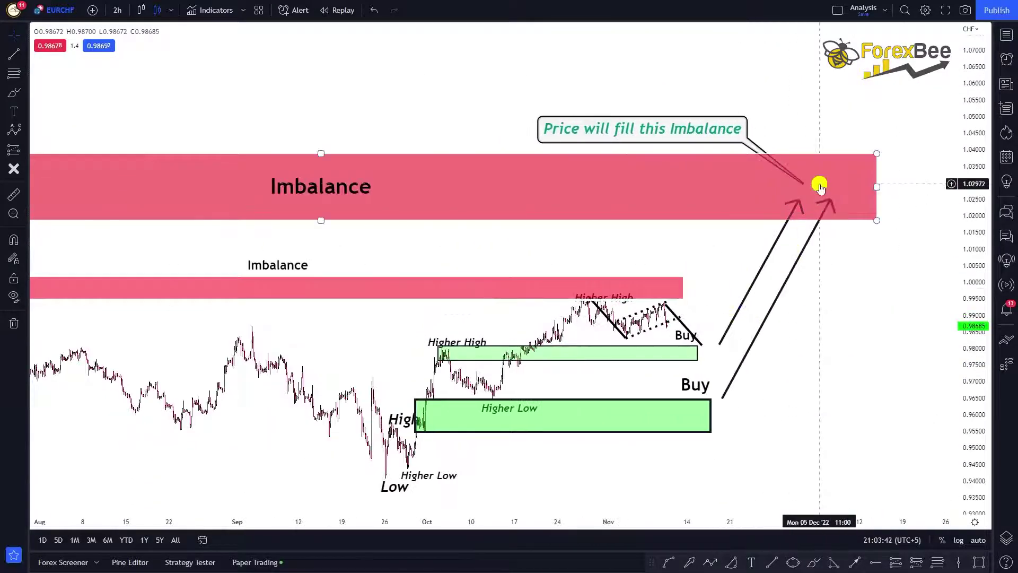
pyautogui.moveTo(255, 243); pyautogui.dragTo(109, 175)
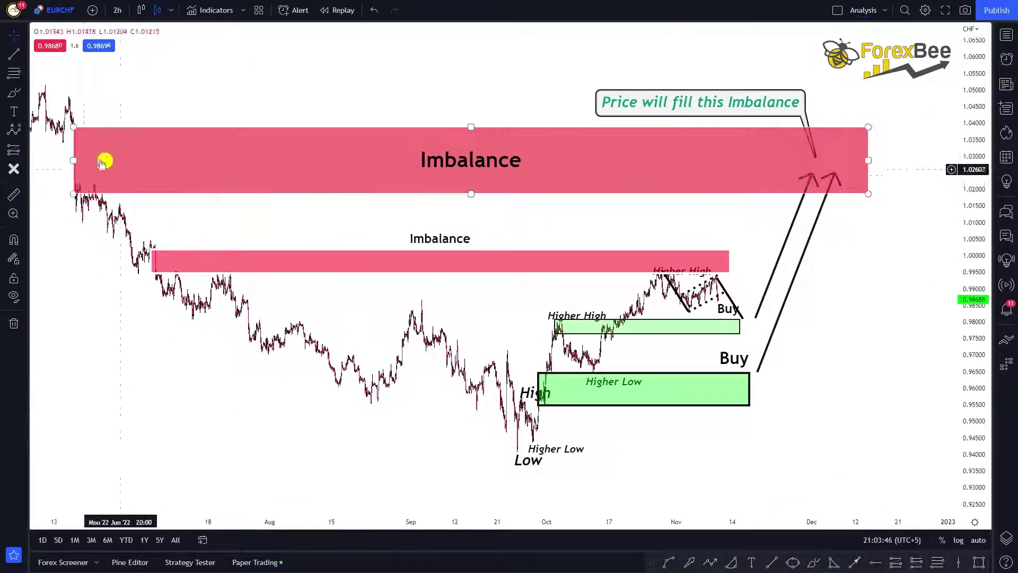
pyautogui.scroll(2, 463, 335)
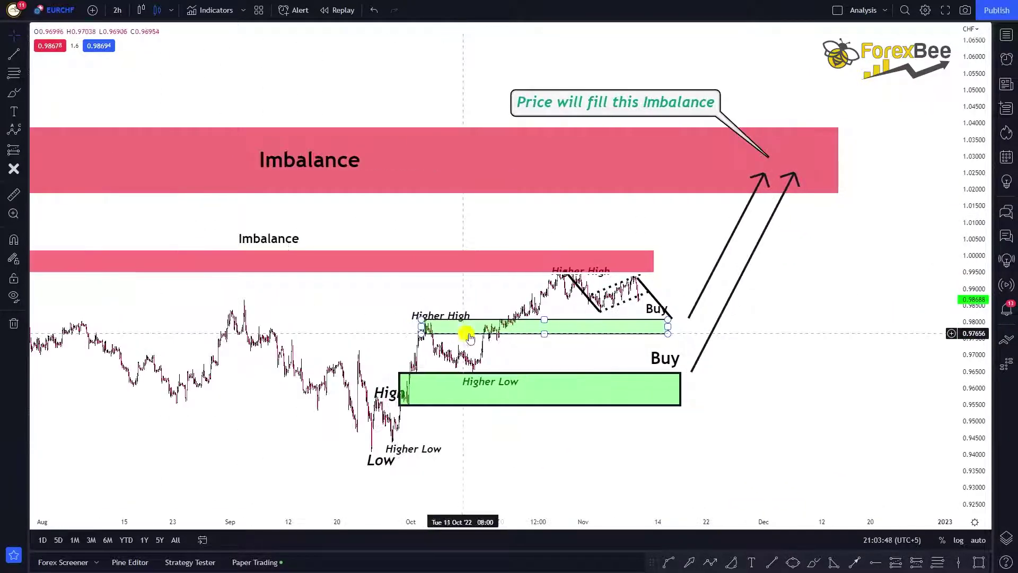
pyautogui.moveTo(548, 355); pyautogui.dragTo(647, 352)
pyautogui.scroll(-3, 336, 277)
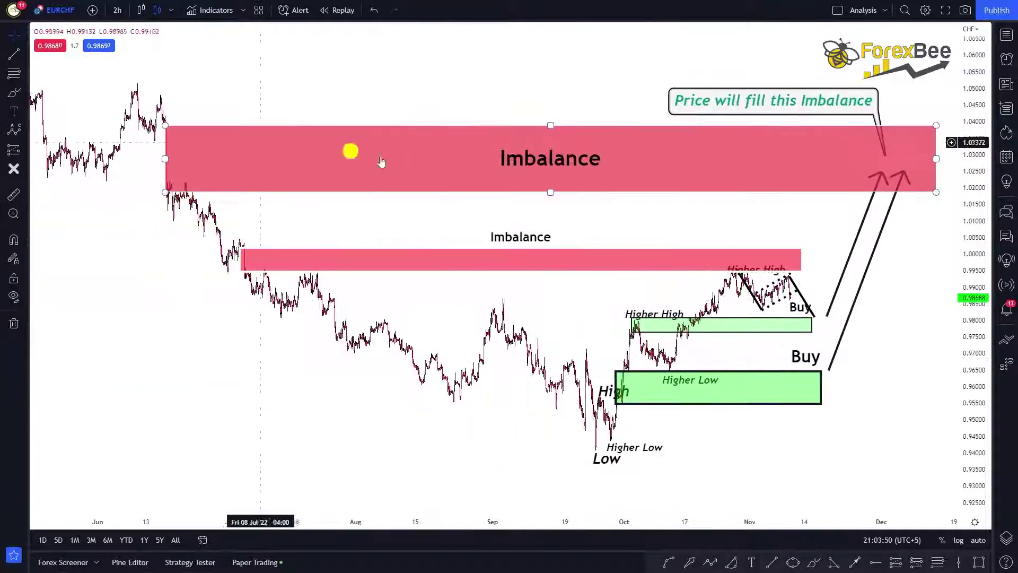
pyautogui.click(731, 320)
pyautogui.scroll(7, 493, 316)
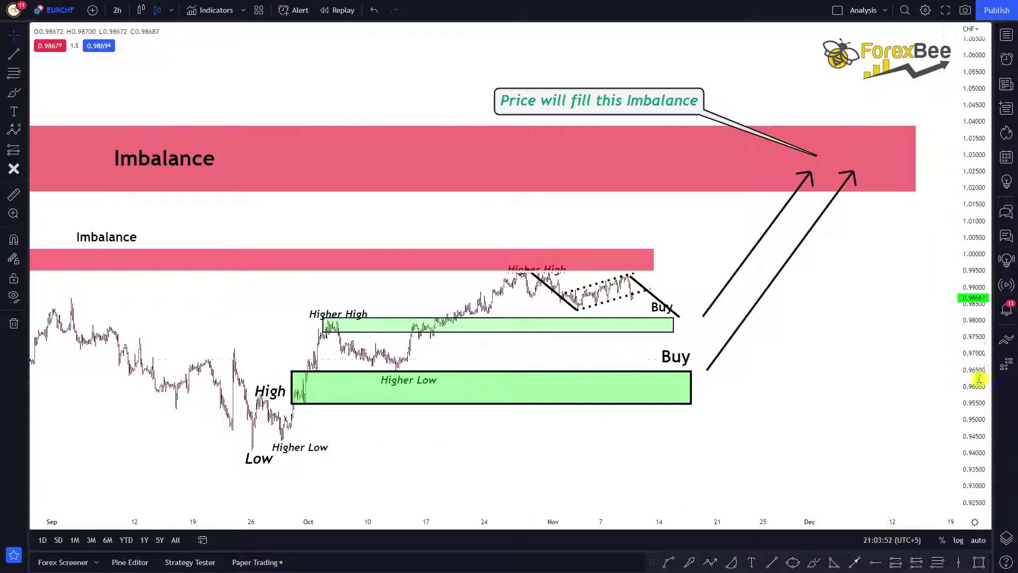
# Step: Draw horizontal lines along the upper buy zone's top edge at 0.98077 and bottom edge at 0.97645
pyautogui.moveTo(978, 378); pyautogui.dragTo(970, 270)
pyautogui.click(23, 55)
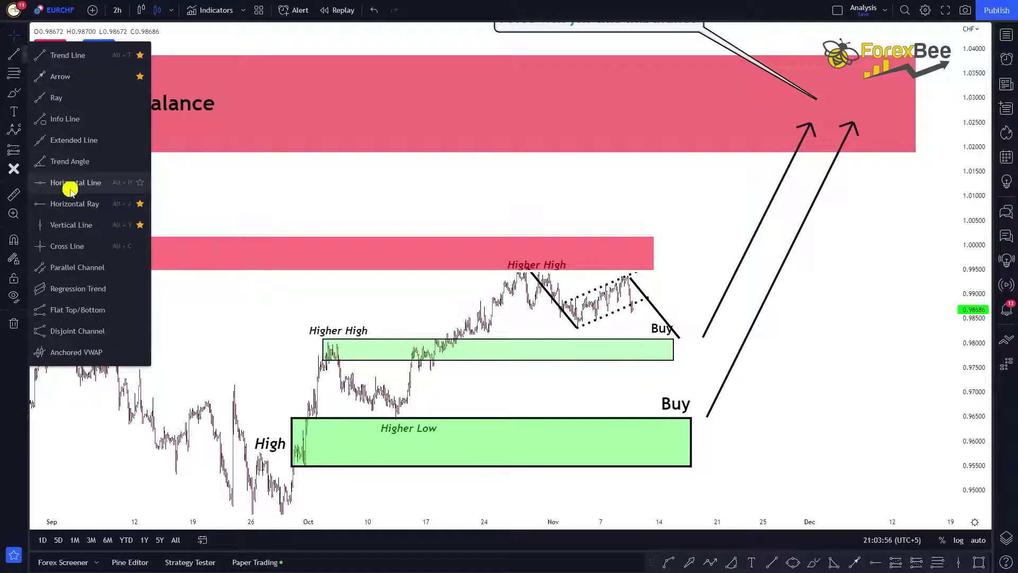
pyautogui.click(70, 189)
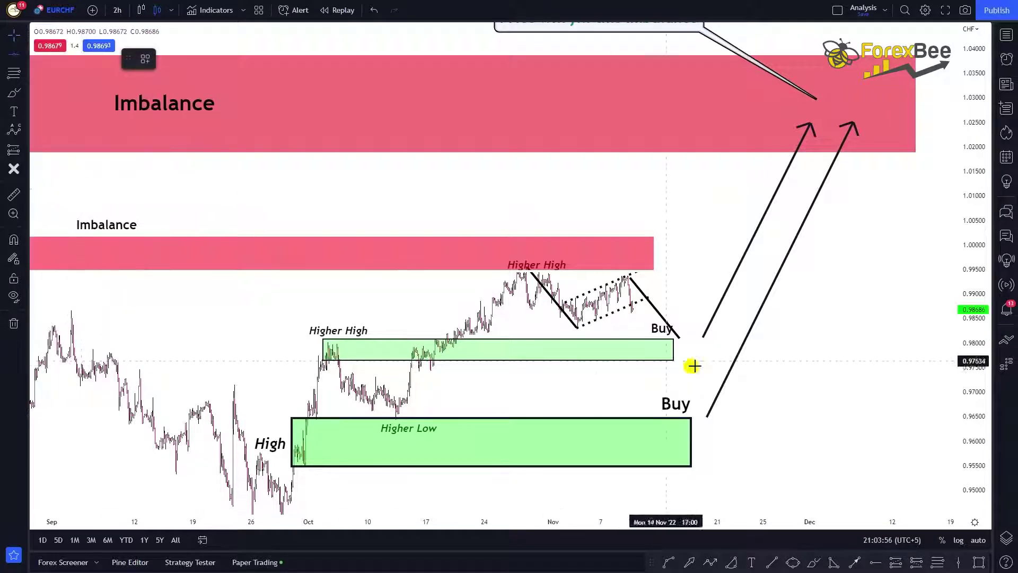
pyautogui.click(698, 339)
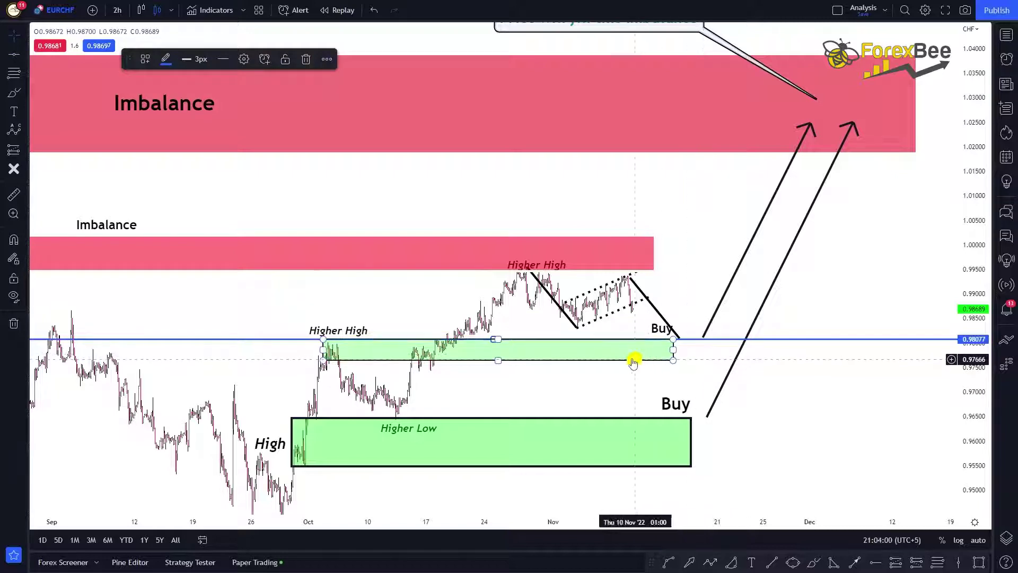
pyautogui.click(12, 54)
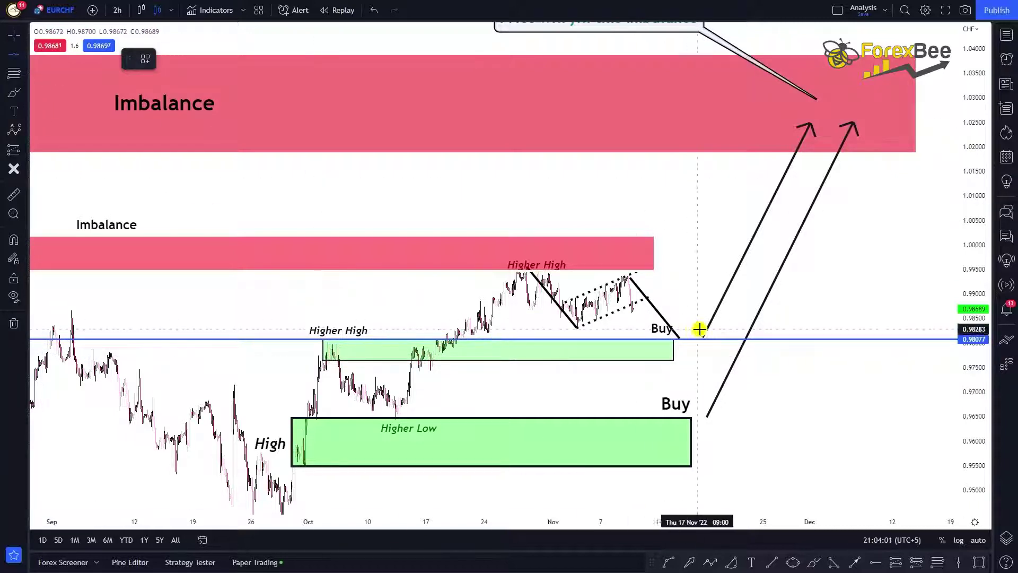
pyautogui.click(685, 361)
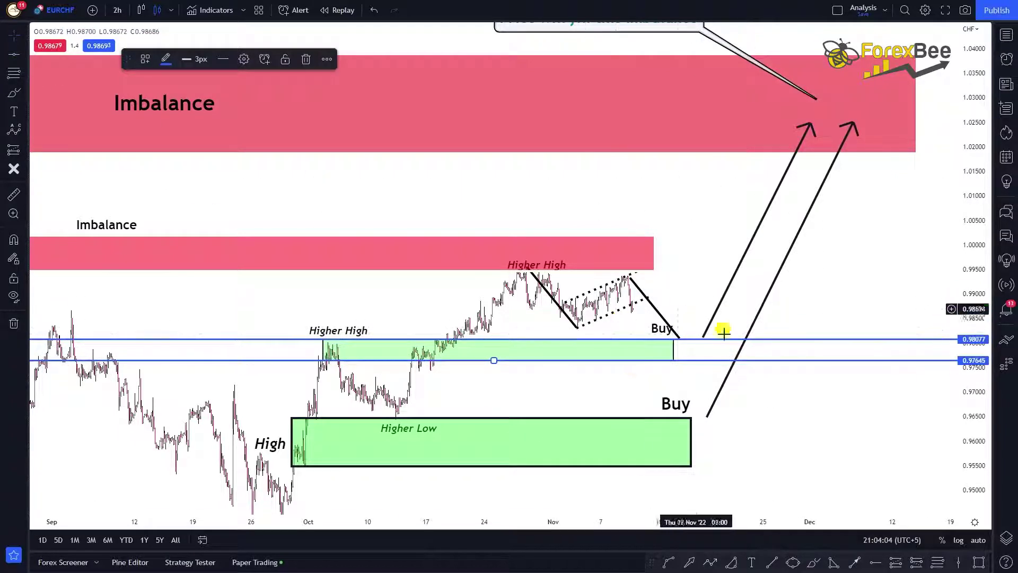
# Step: Draw a horizontal line along the top edge of the upper imbalance zone at 1.03875
pyautogui.moveTo(808, 249); pyautogui.dragTo(796, 319)
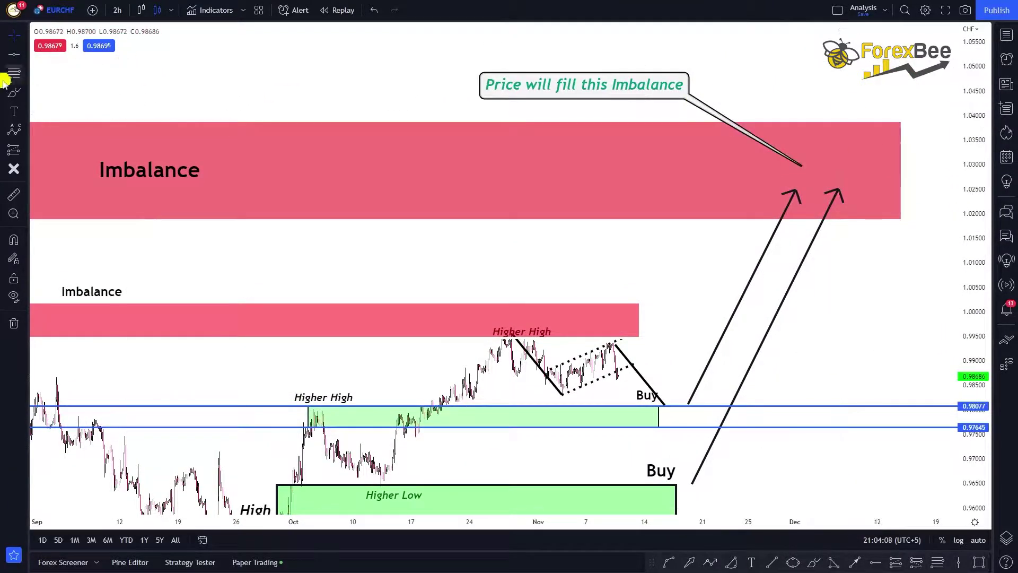
pyautogui.click(12, 56)
pyautogui.click(687, 121)
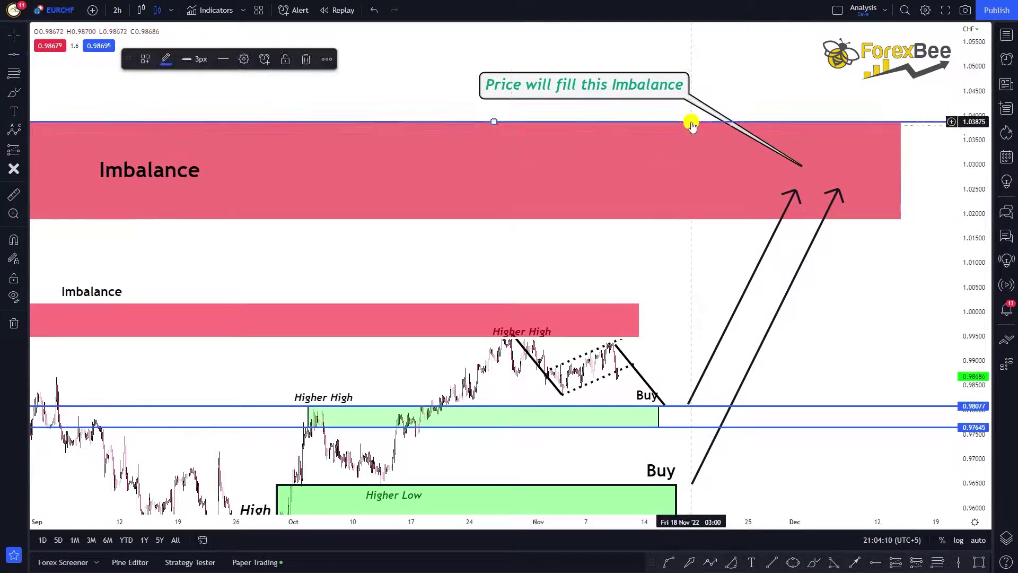
pyautogui.moveTo(857, 353); pyautogui.dragTo(880, 237)
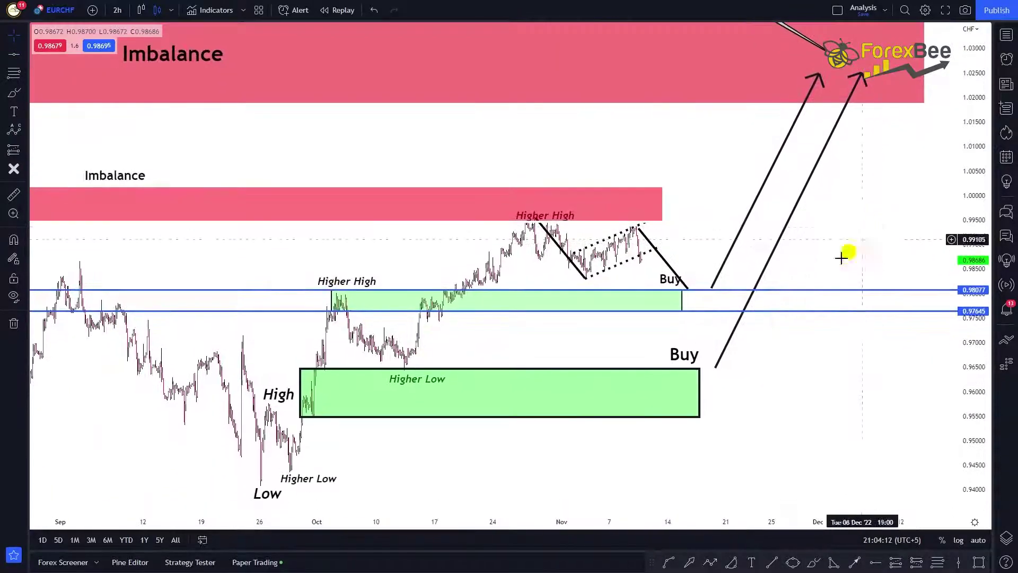
pyautogui.moveTo(773, 375); pyautogui.dragTo(767, 357)
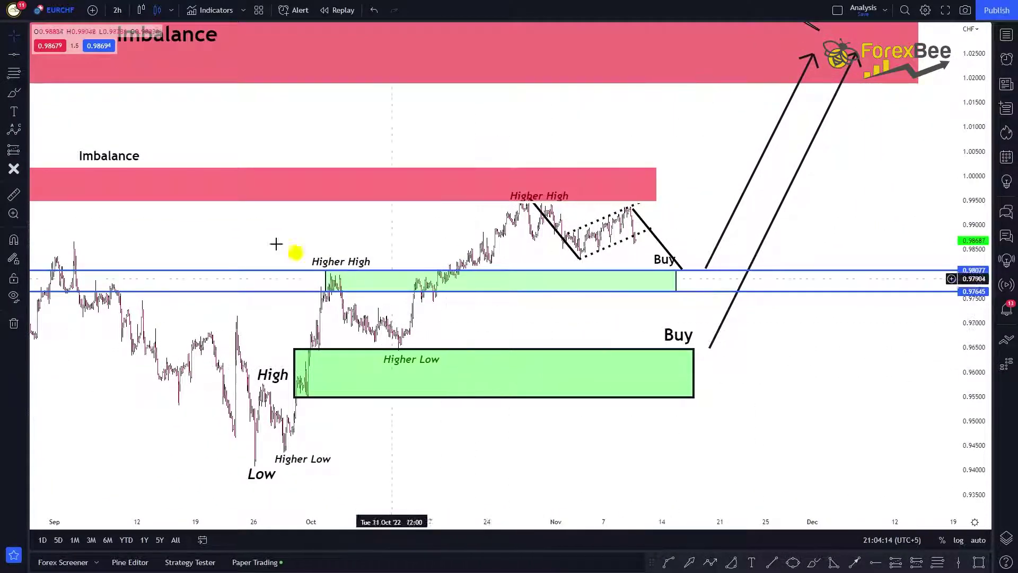
# Step: Draw horizontal lines along the lower buy zone's top edge at 0.96487 and bottom edge at 0.95460
pyautogui.click(11, 51)
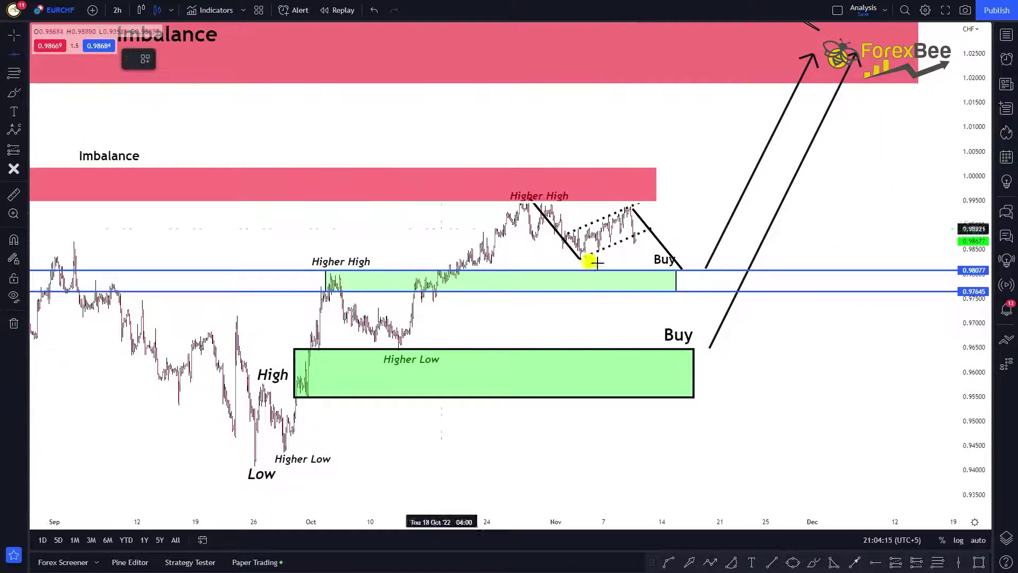
pyautogui.click(660, 350)
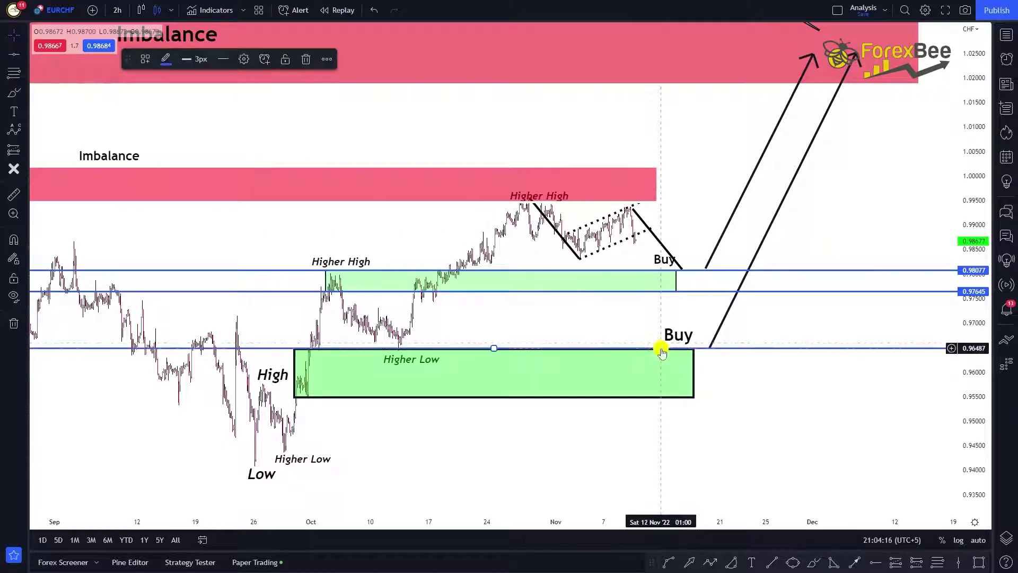
pyautogui.click(14, 58)
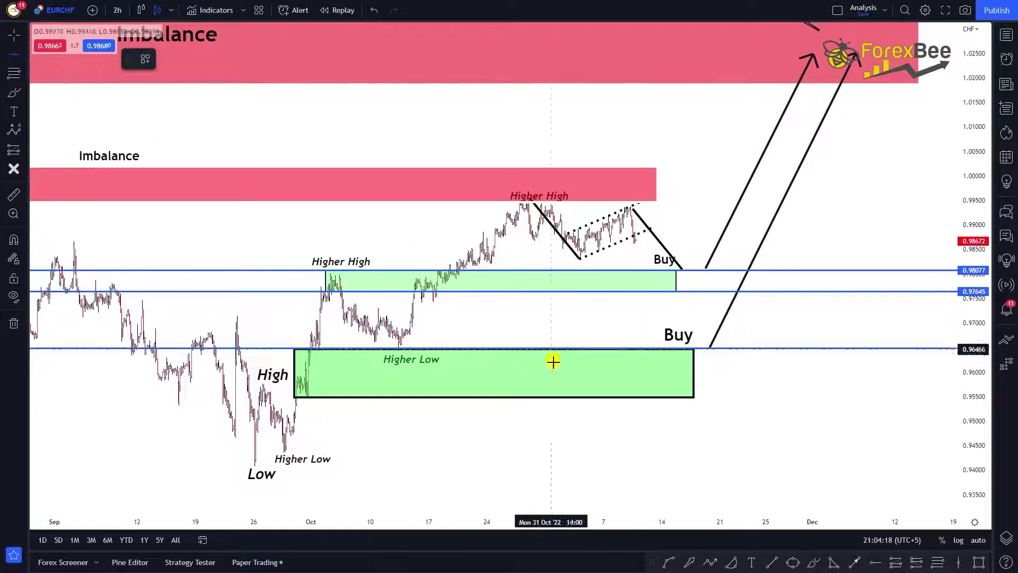
pyautogui.click(561, 399)
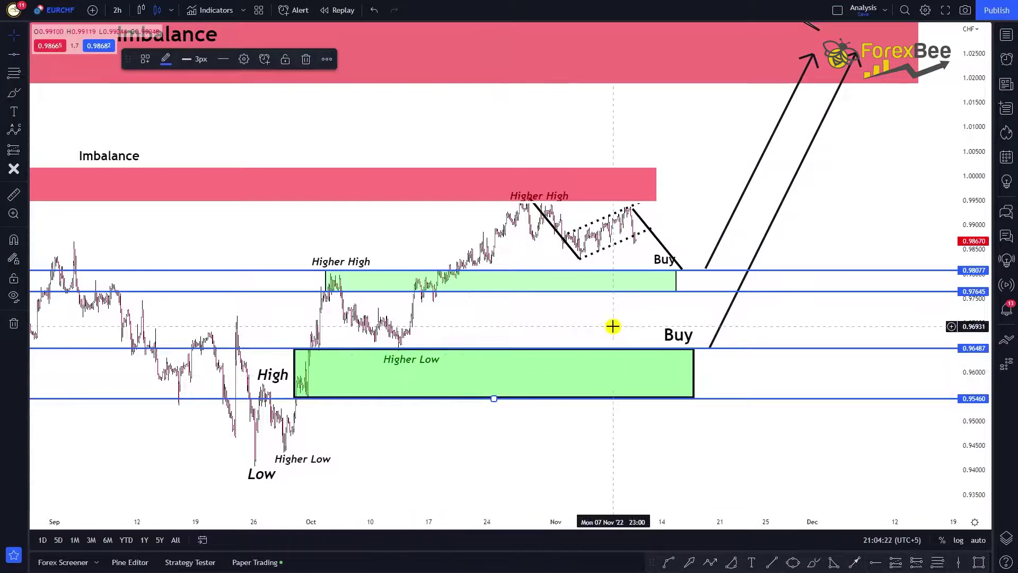
# Step: Review the whole marked-up chart, from the June imbalance origin to both buy zones and their projected upward moves
pyautogui.moveTo(612, 326); pyautogui.dragTo(284, 454)
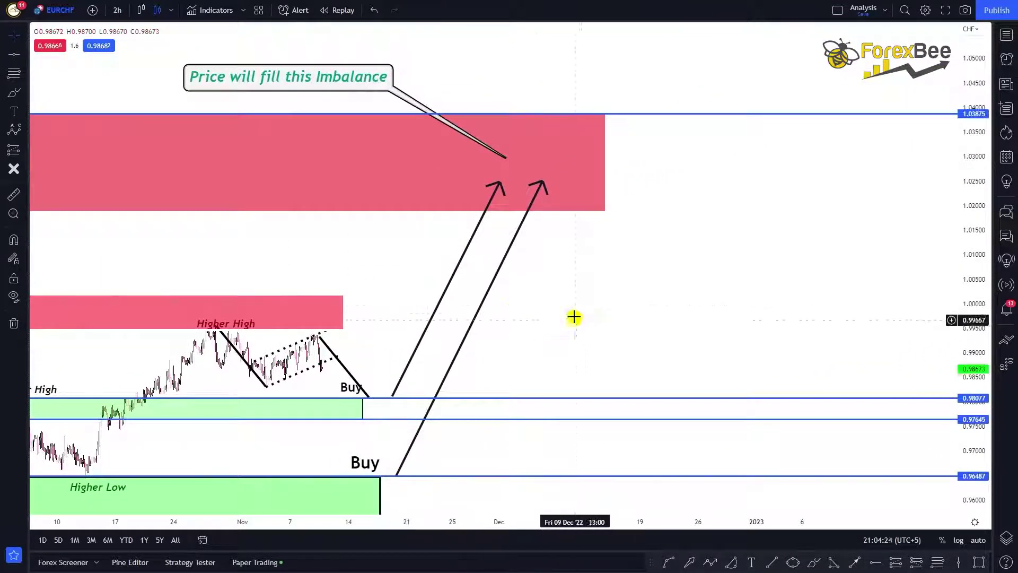
pyautogui.moveTo(574, 317); pyautogui.dragTo(545, 234)
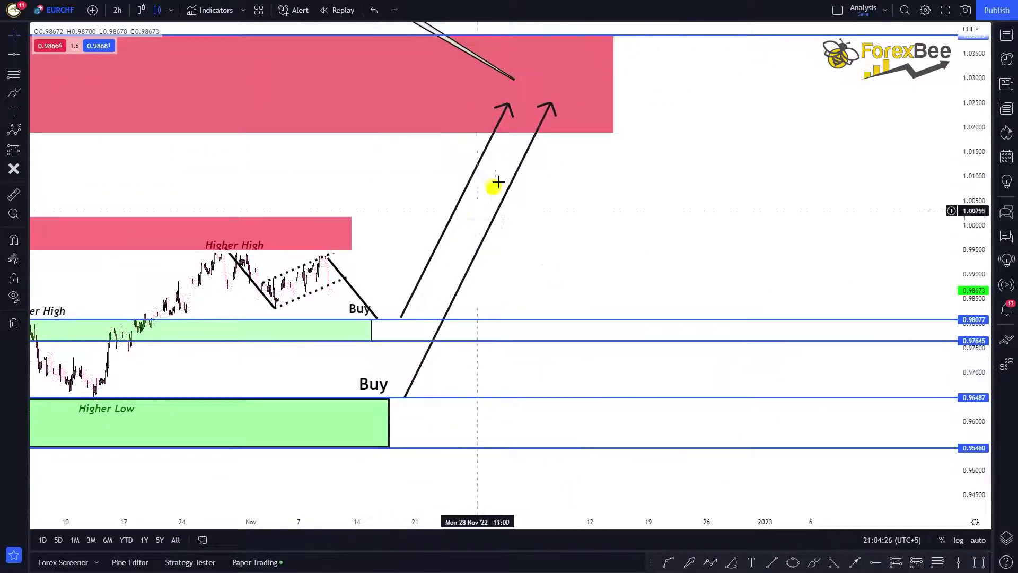
pyautogui.scroll(-5, 350, 180)
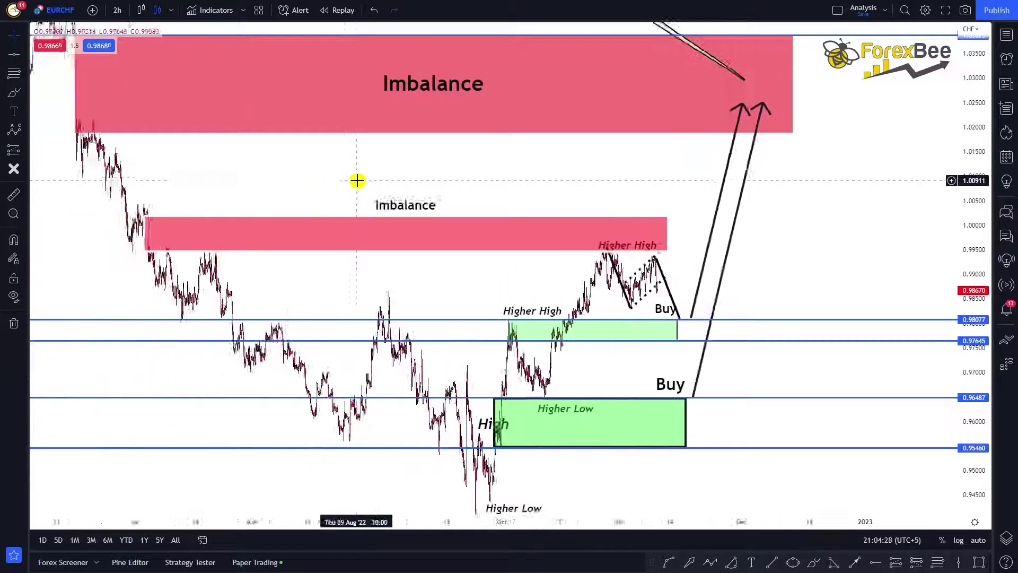
pyautogui.scroll(-1, 357, 180)
pyautogui.moveTo(961, 140); pyautogui.dragTo(959, 261)
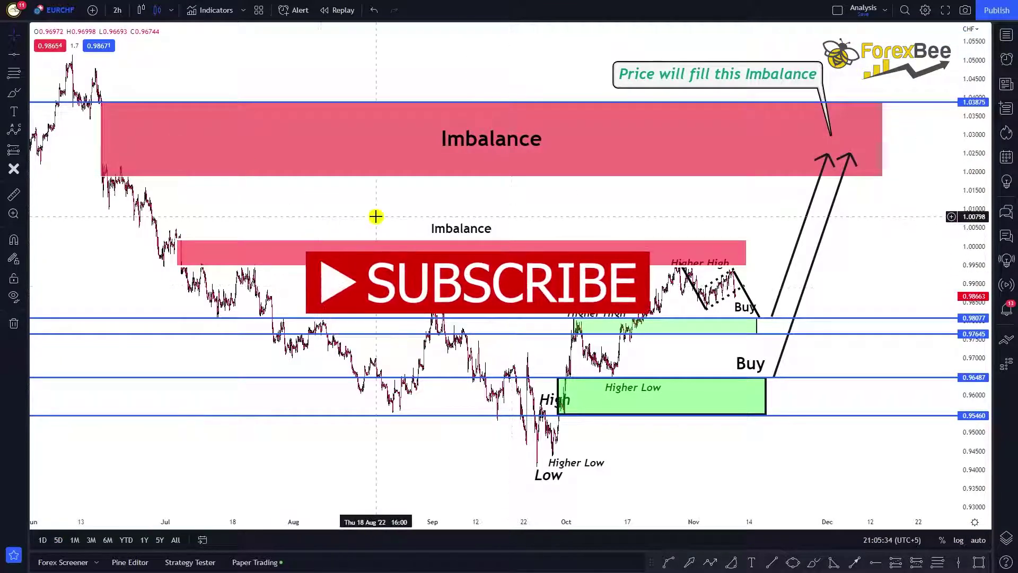
pyautogui.scroll(2, 375, 217)
pyautogui.scroll(-3, 420, 292)
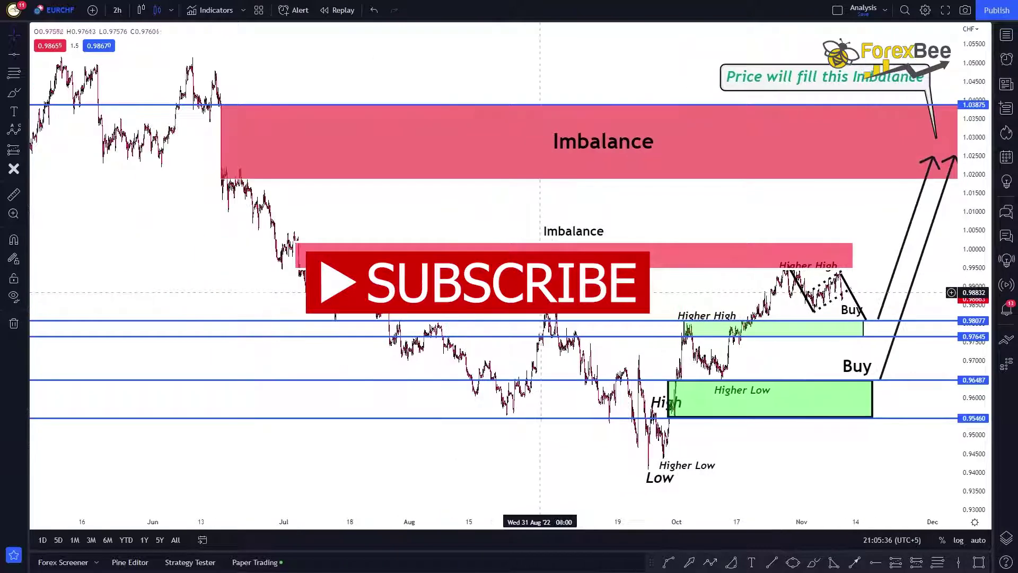